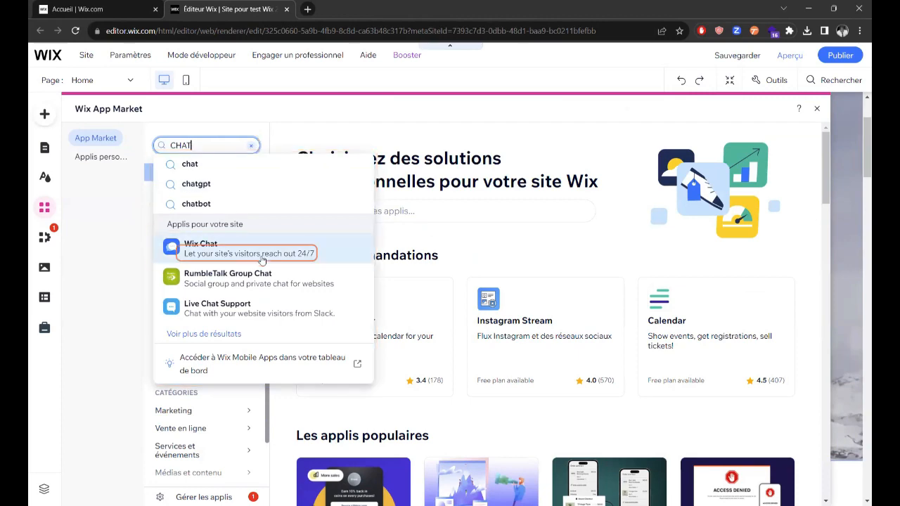
Add the Wix Chat app to the site from the chat search suggestions and open the chat widget's settings
{"action": "left_click", "coordinate": [261, 257]}
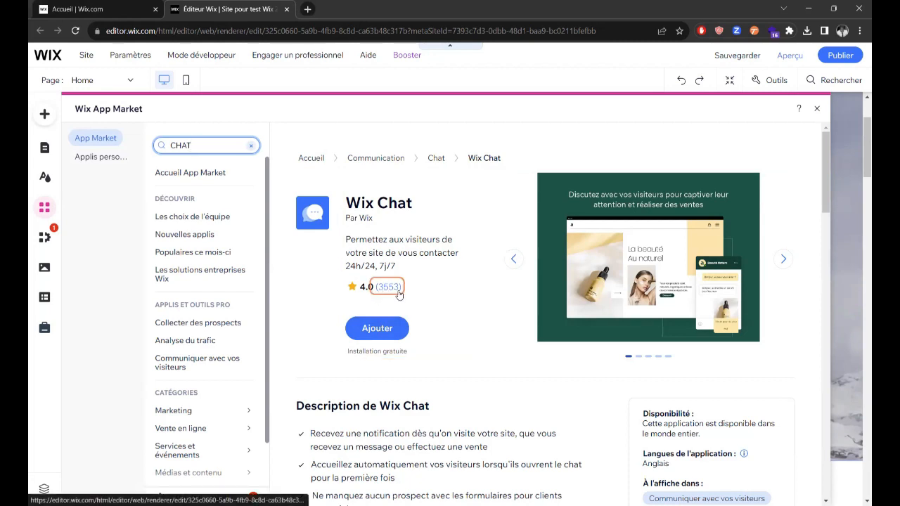
{"action": "left_click", "coordinate": [386, 334]}
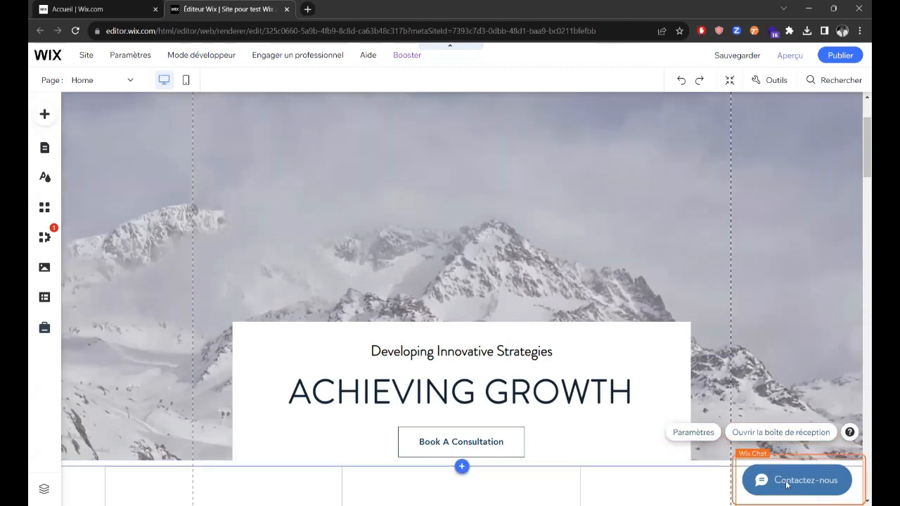
{"action": "left_click", "coordinate": [699, 431]}
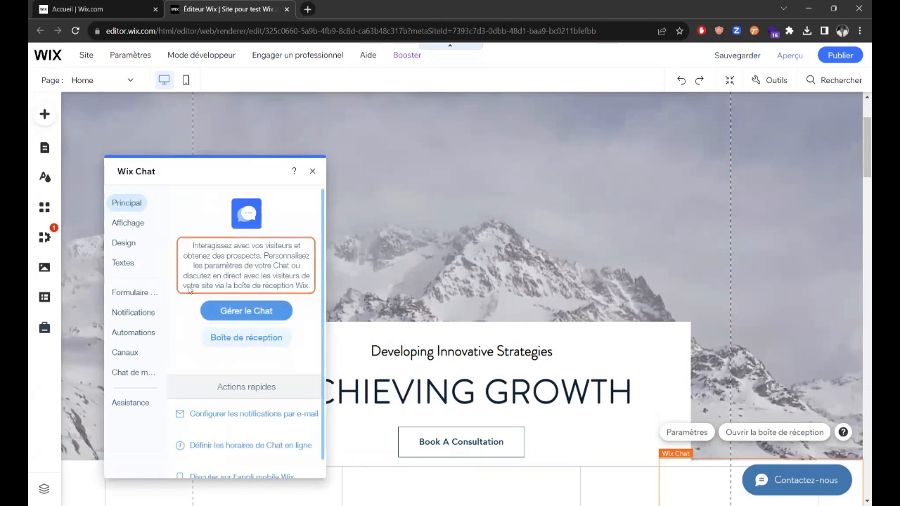
{"action": "scroll", "coordinate": [249, 366], "scroll_direction": "down", "scroll_amount": 1}
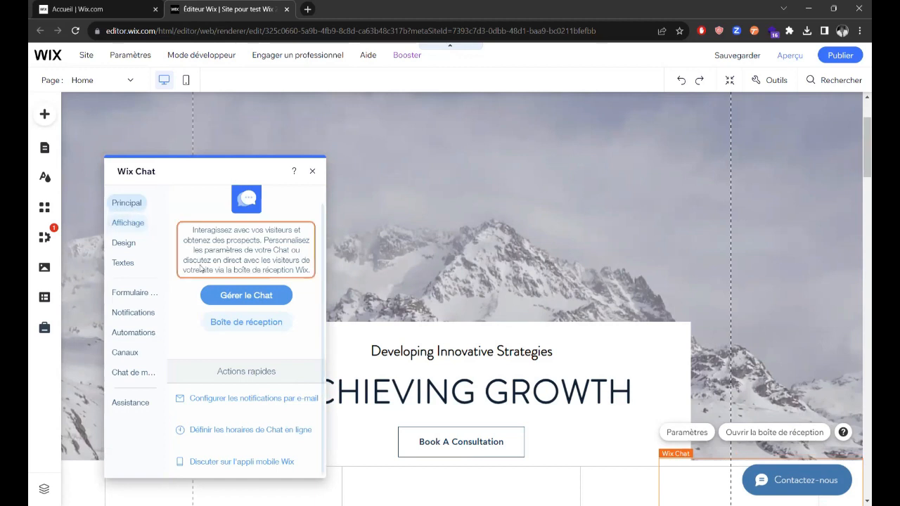
Try the notification bubble for new messages, and return to opening the chat automatically
{"action": "left_click", "coordinate": [127, 222]}
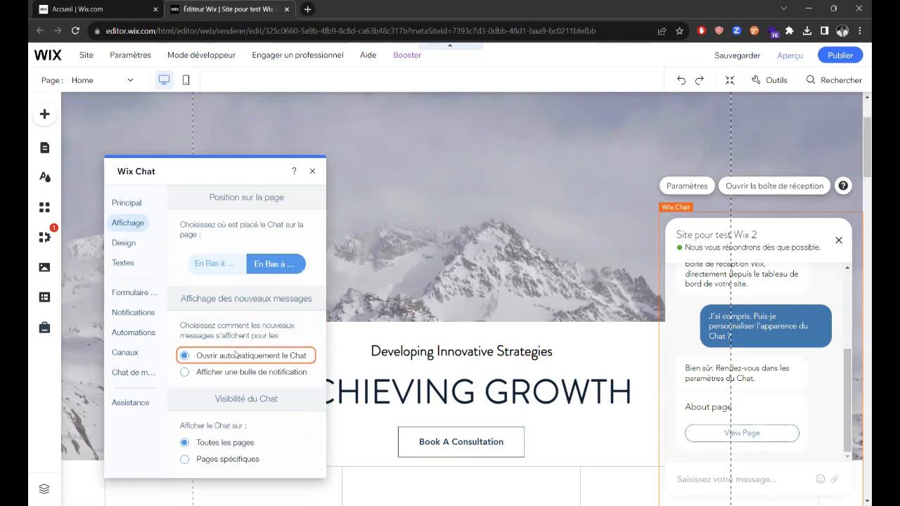
{"action": "left_click", "coordinate": [185, 372]}
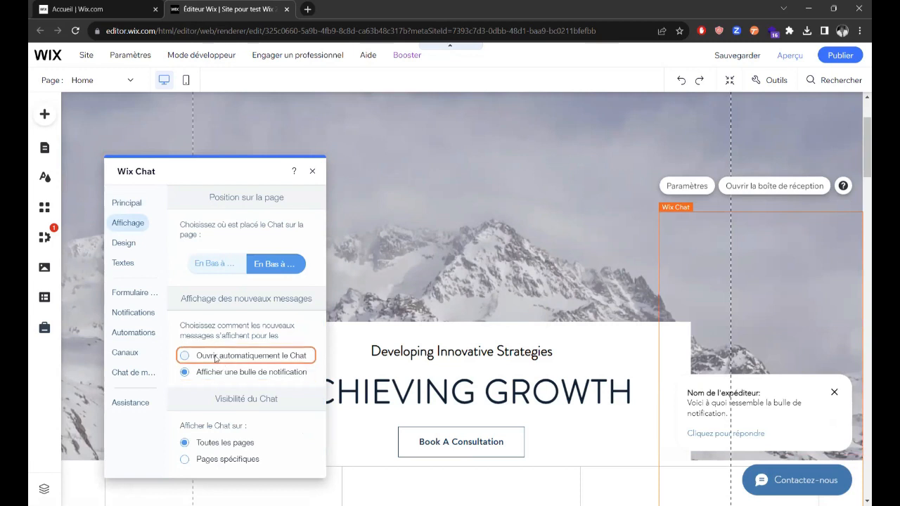
{"action": "left_click", "coordinate": [185, 356]}
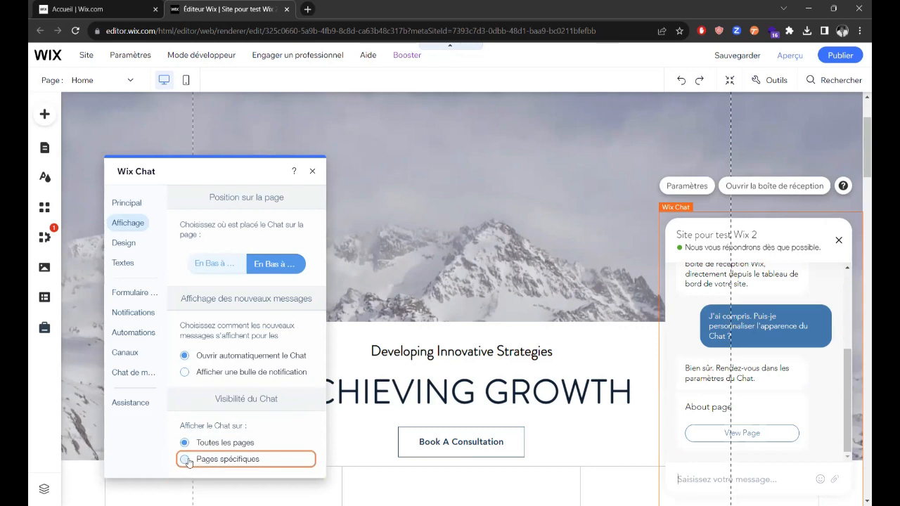
Restrict the chat's visibility to specific pages and review the list of pages where it appears
{"action": "left_click", "coordinate": [237, 462]}
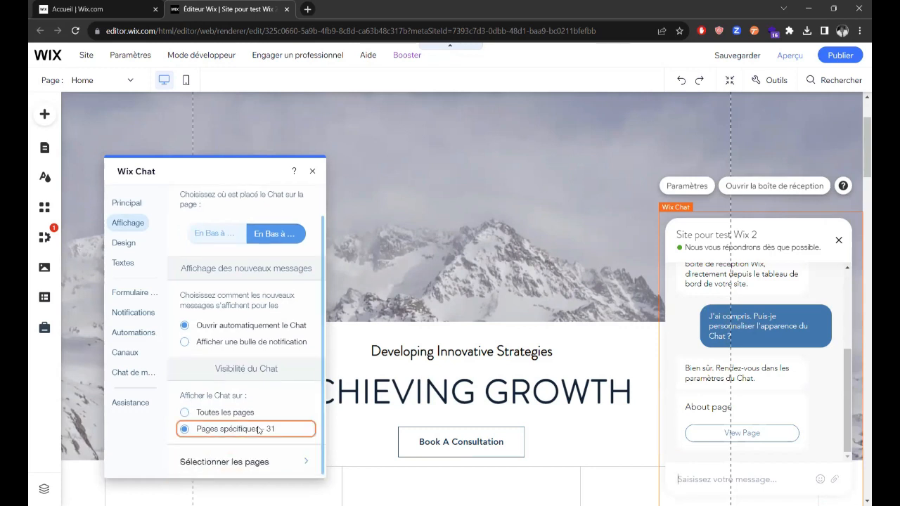
{"action": "left_click", "coordinate": [298, 464]}
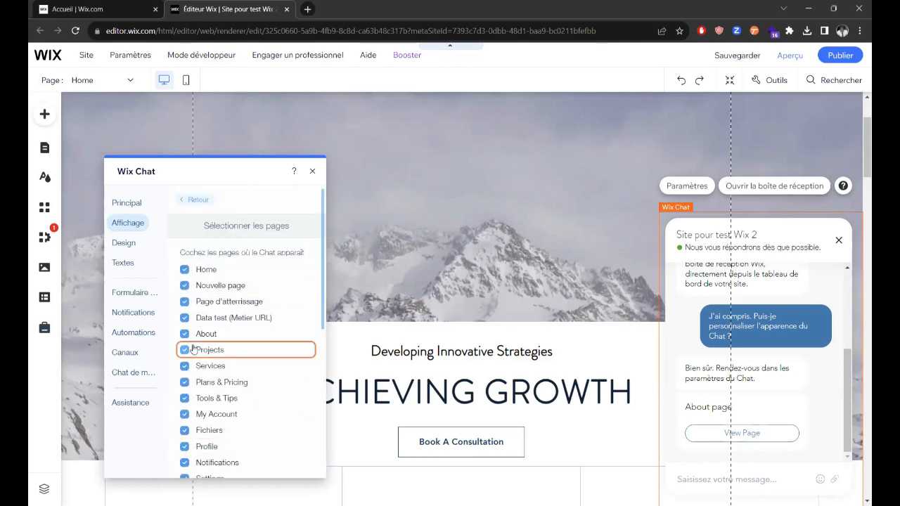
{"action": "scroll", "coordinate": [183, 377], "scroll_direction": "down", "scroll_amount": 4}
{"action": "scroll", "coordinate": [192, 386], "scroll_direction": "down", "scroll_amount": 2}
{"action": "scroll", "coordinate": [191, 386], "scroll_direction": "up", "scroll_amount": 7}
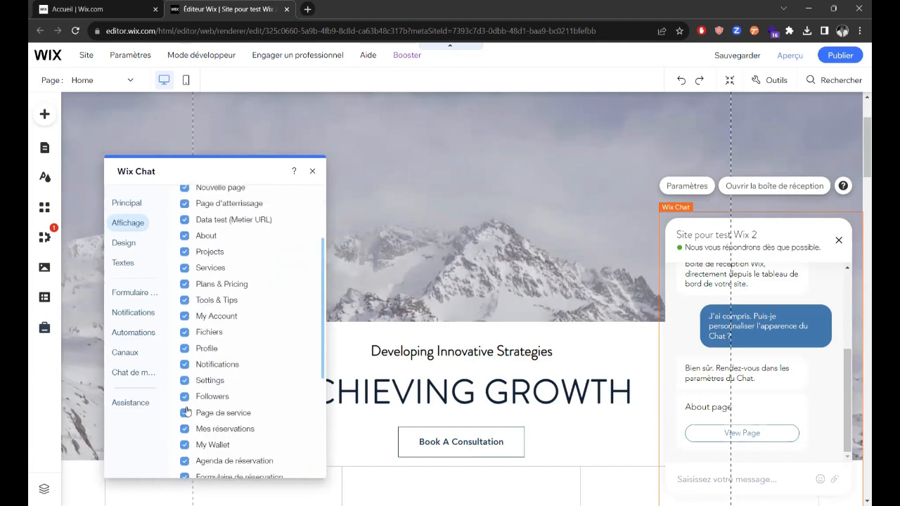
{"action": "left_click", "coordinate": [188, 201]}
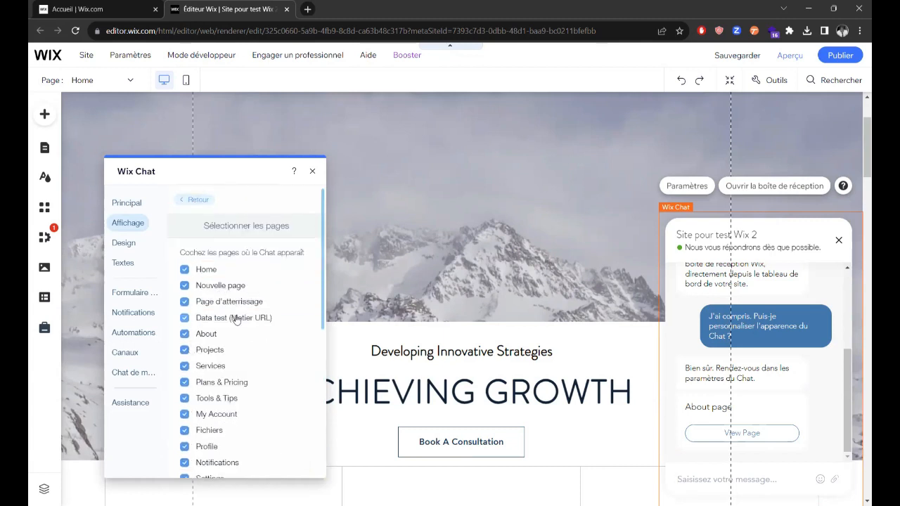
Design the minimized chat with the layout attached to the page's bottom edge and the rectangular speech bubble icon with three dots
{"action": "left_click", "coordinate": [125, 243]}
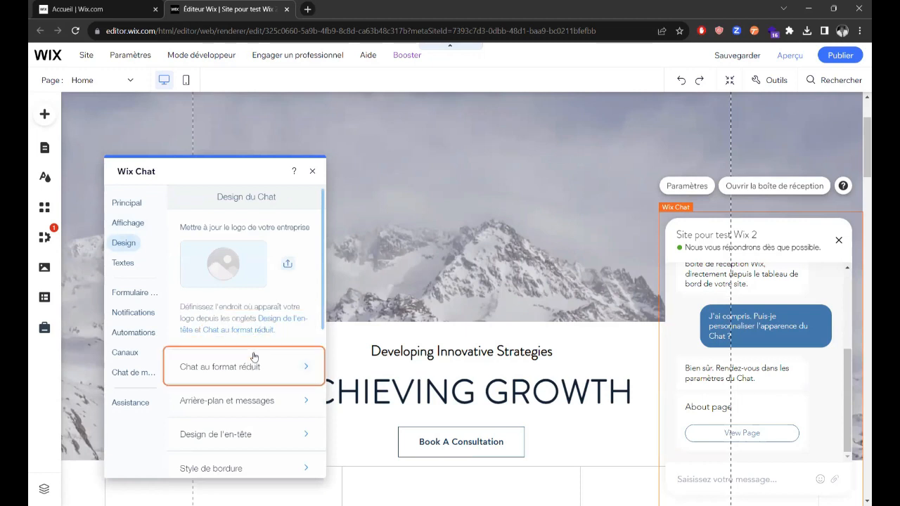
{"action": "scroll", "coordinate": [255, 359], "scroll_direction": "down", "scroll_amount": 1}
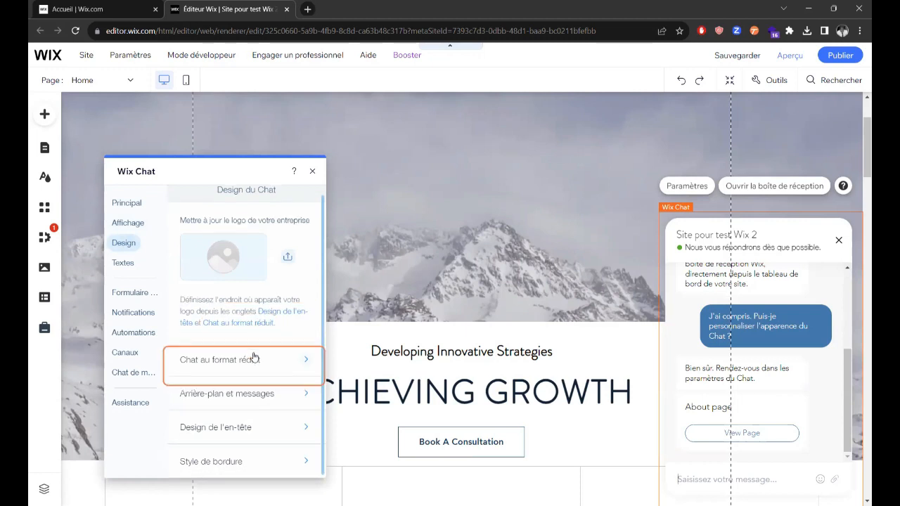
{"action": "left_click", "coordinate": [301, 366]}
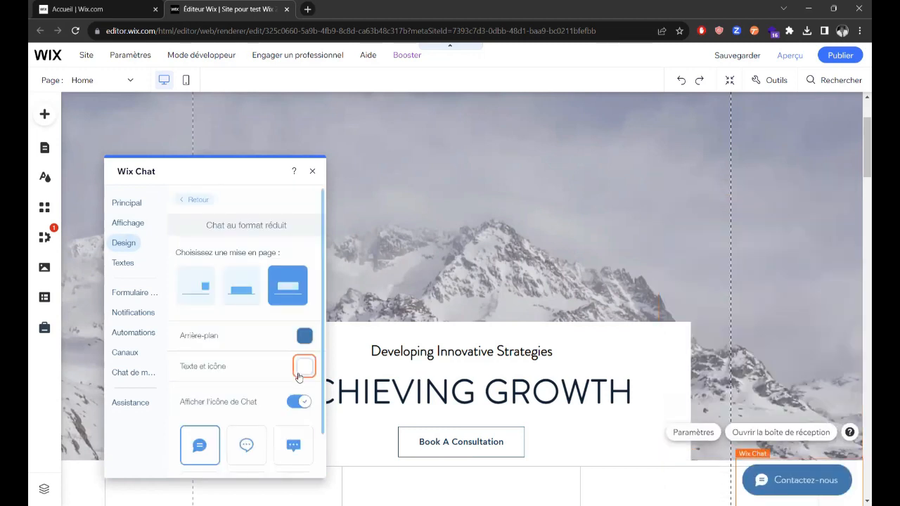
{"action": "scroll", "coordinate": [257, 432], "scroll_direction": "down", "scroll_amount": 1}
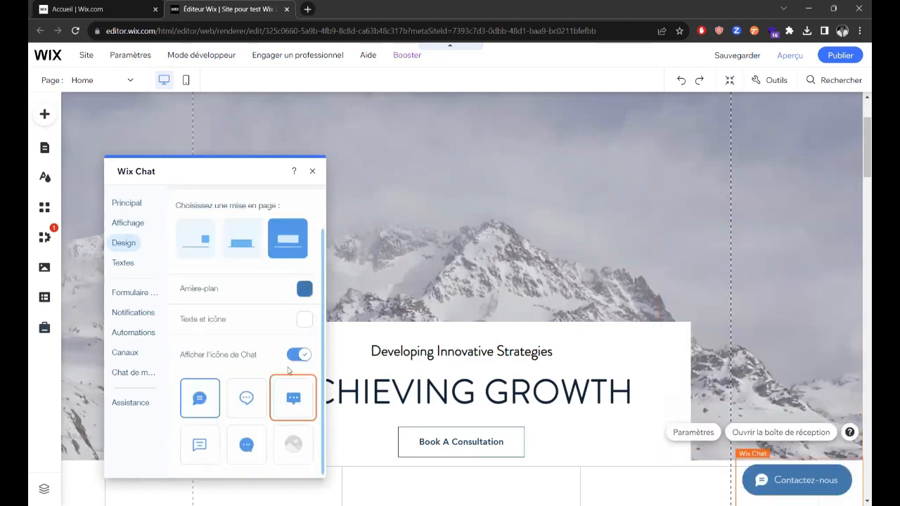
{"action": "left_click", "coordinate": [232, 251]}
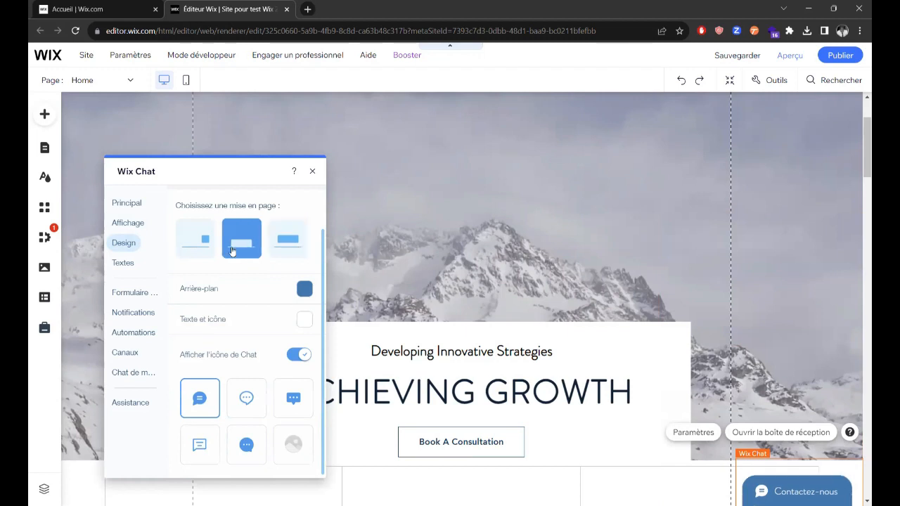
{"action": "left_click", "coordinate": [211, 242]}
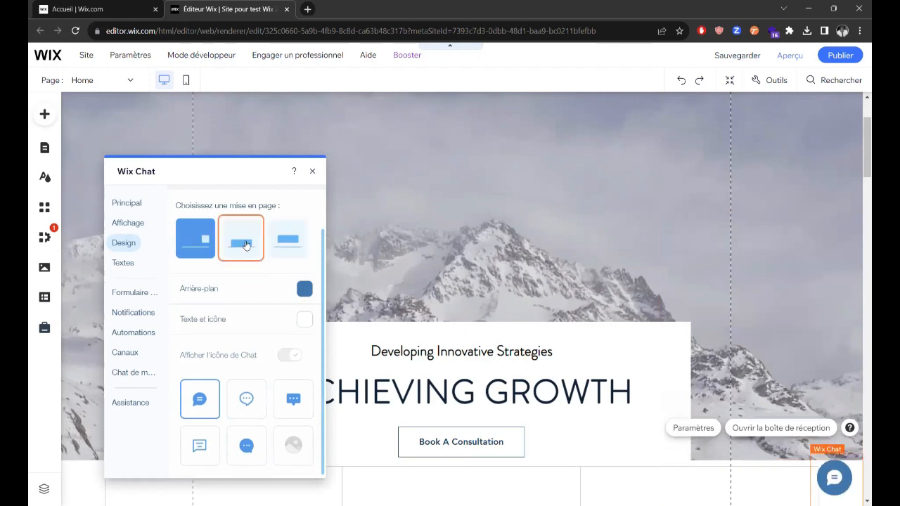
{"action": "left_click", "coordinate": [241, 243]}
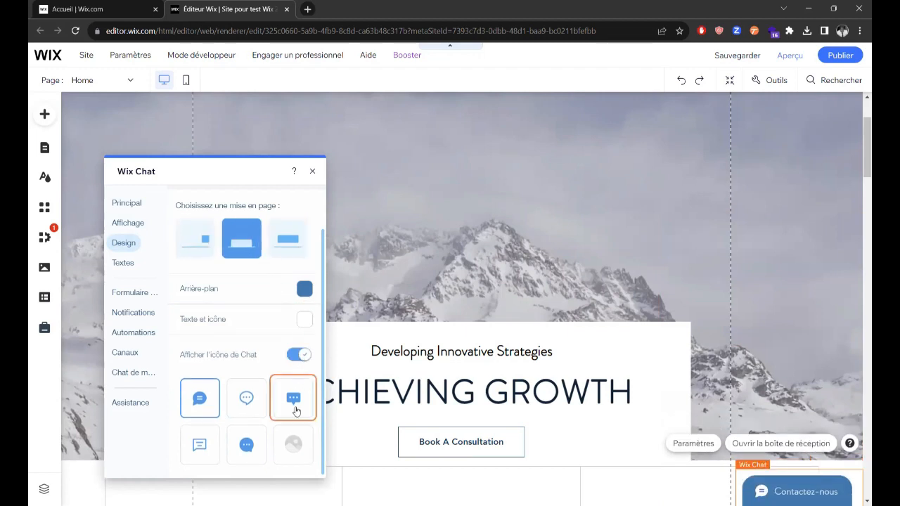
{"action": "left_click", "coordinate": [294, 401]}
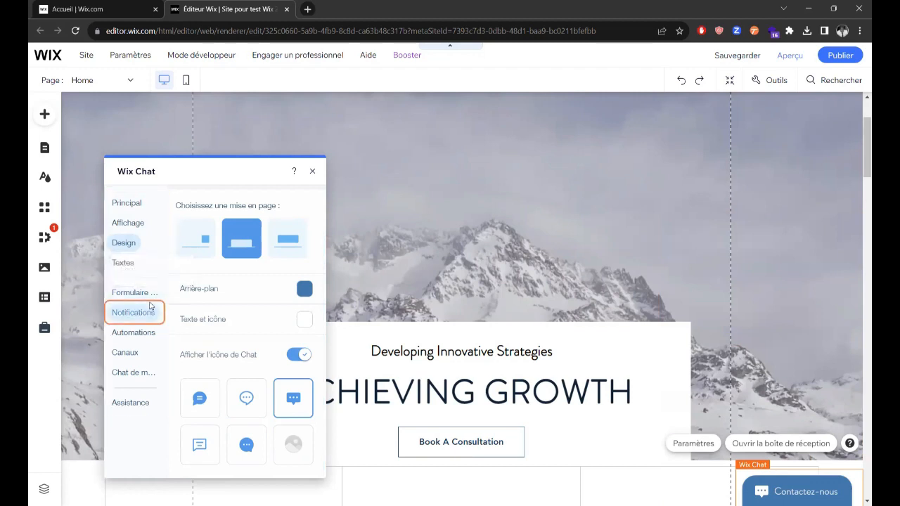
Examine the chat's text settings: site name, message field, response time, minimized chat texts and offline status message
{"action": "left_click", "coordinate": [123, 262]}
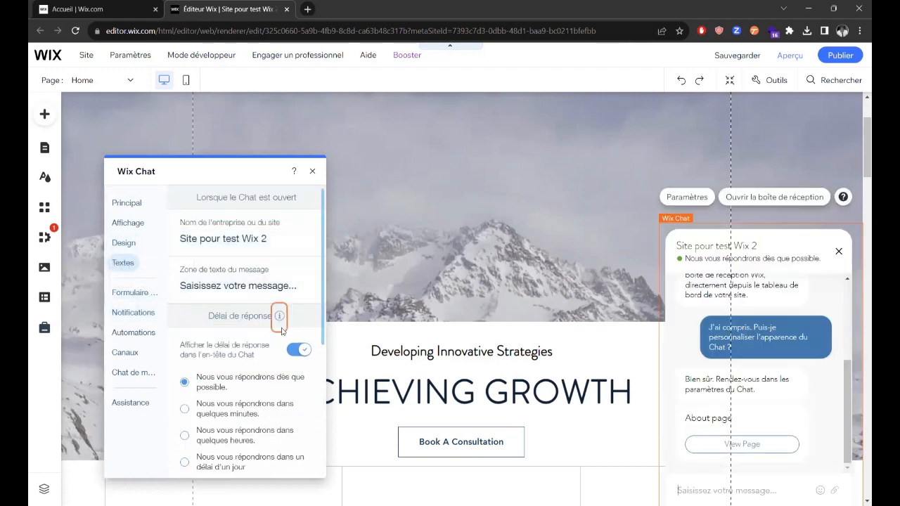
{"action": "scroll", "coordinate": [276, 331], "scroll_direction": "down", "scroll_amount": 2}
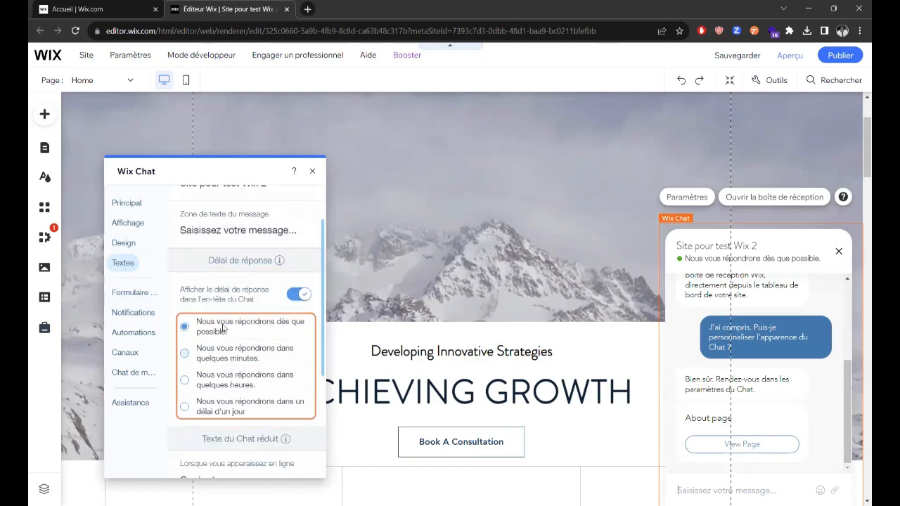
{"action": "mouse_move", "coordinate": [280, 260]}
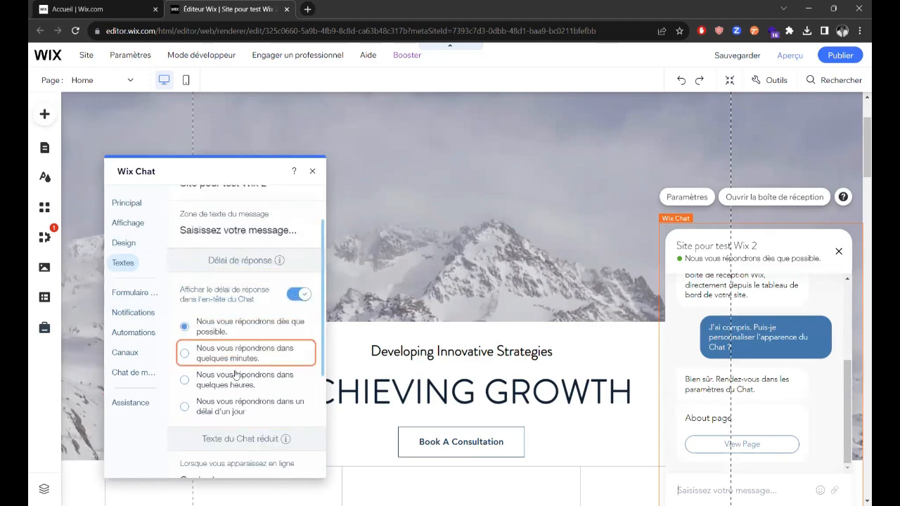
{"action": "scroll", "coordinate": [251, 376], "scroll_direction": "down", "scroll_amount": 3}
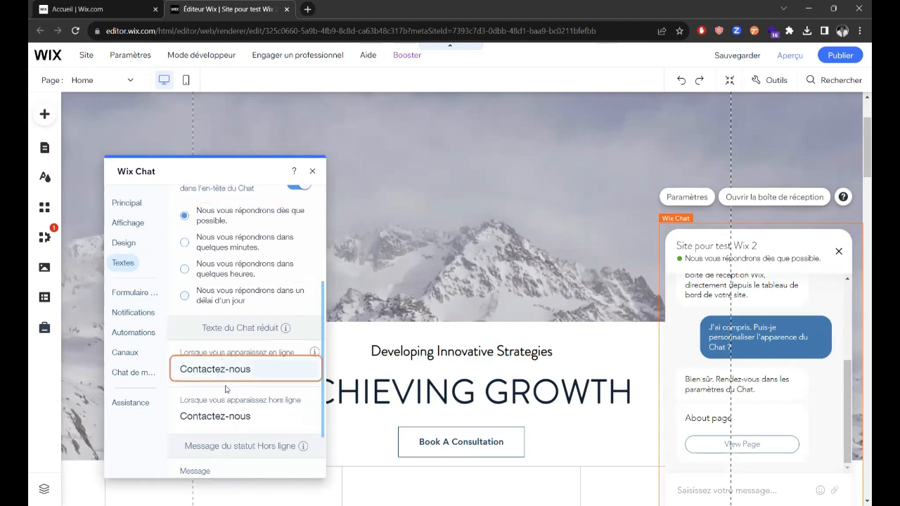
{"action": "scroll", "coordinate": [226, 411], "scroll_direction": "down", "scroll_amount": 1}
{"action": "scroll", "coordinate": [225, 411], "scroll_direction": "down", "scroll_amount": 1}
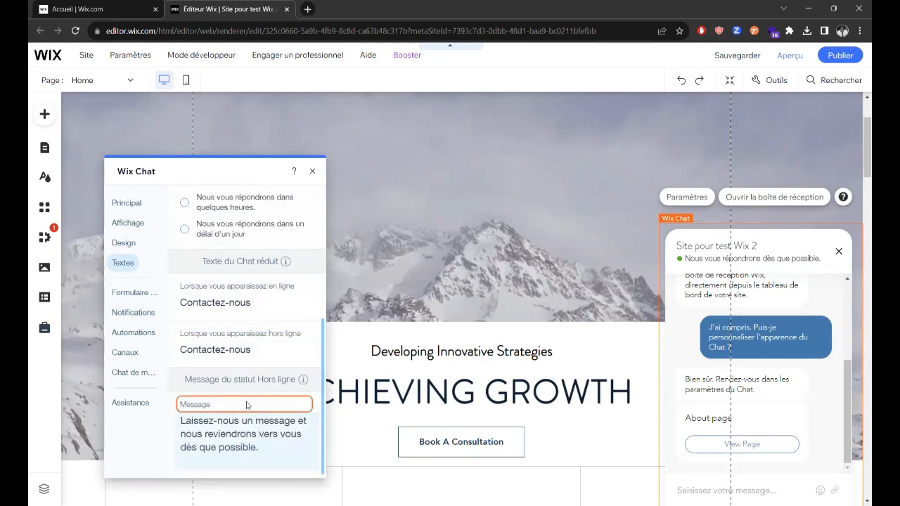
{"action": "scroll", "coordinate": [247, 408], "scroll_direction": "up", "scroll_amount": 2}
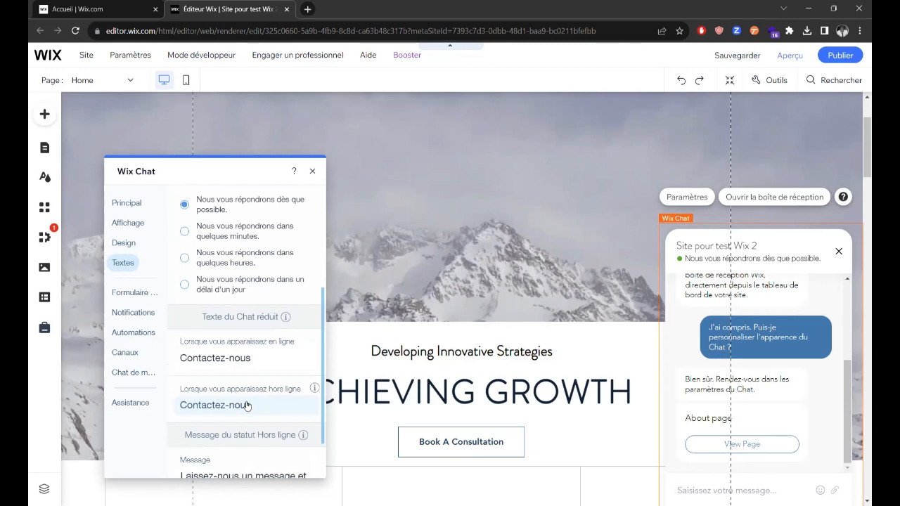
{"action": "scroll", "coordinate": [218, 414], "scroll_direction": "down", "scroll_amount": 2}
{"action": "scroll", "coordinate": [216, 414], "scroll_direction": "up", "scroll_amount": 4}
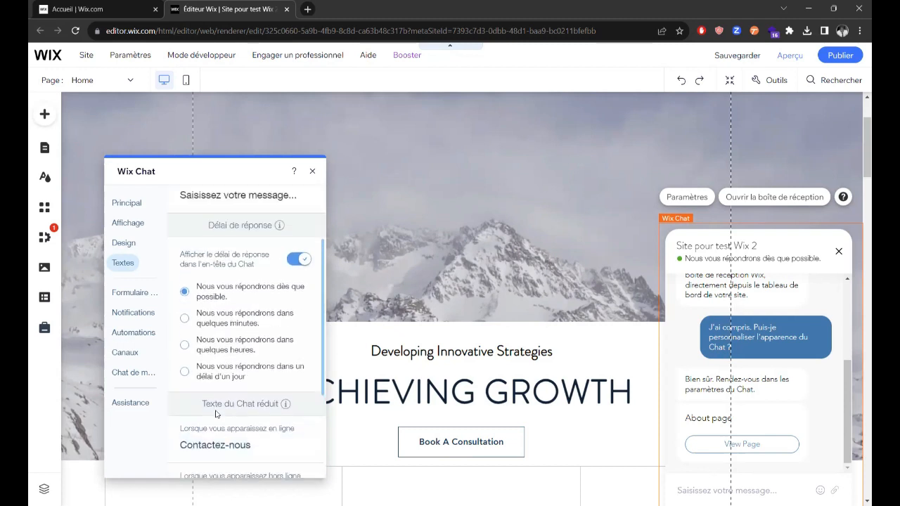
{"action": "scroll", "coordinate": [216, 414], "scroll_direction": "up", "scroll_amount": 1}
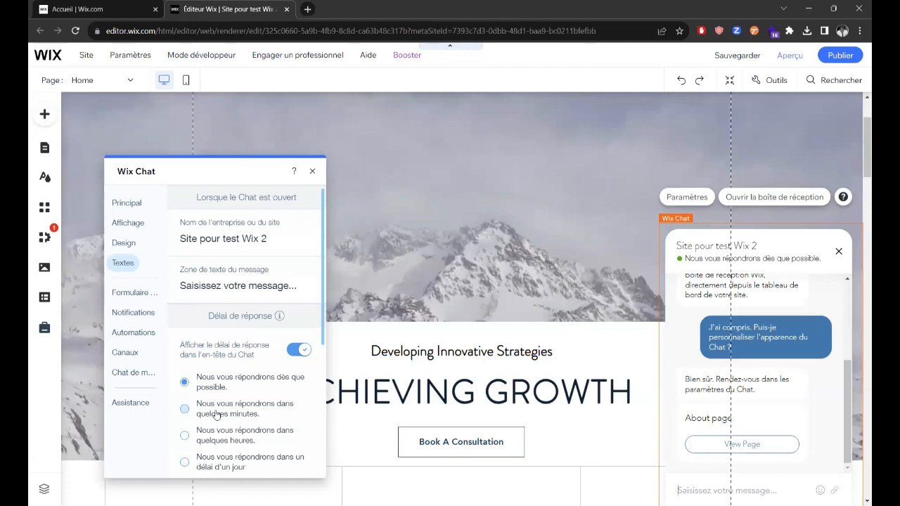
Review the chat's form, notification, automation and channel settings
{"action": "left_click", "coordinate": [153, 292]}
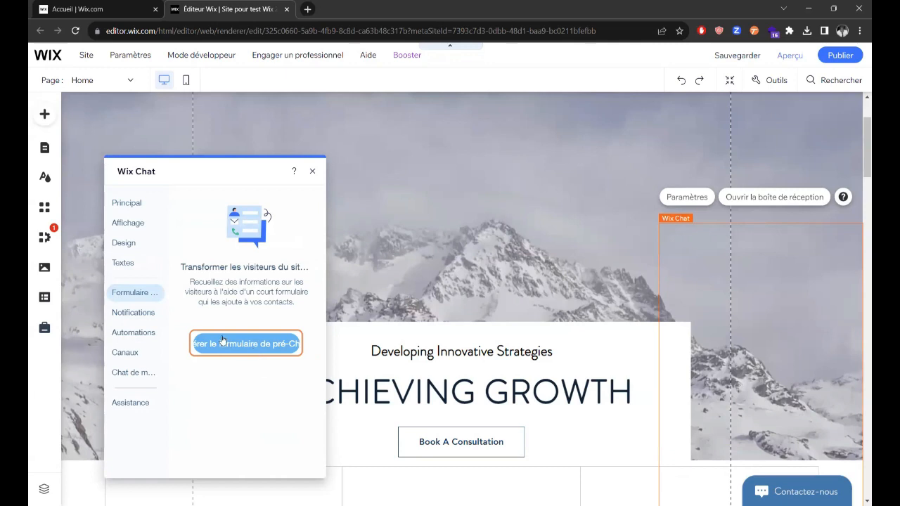
{"action": "left_click", "coordinate": [139, 324]}
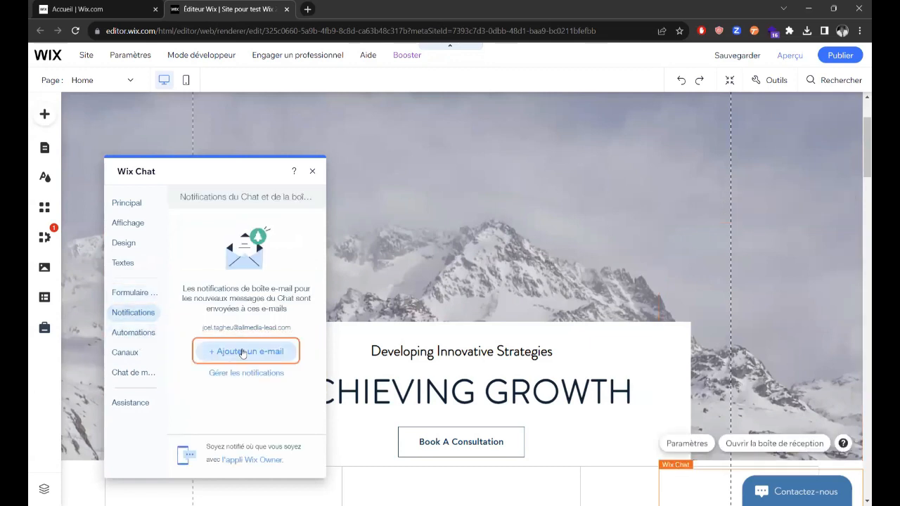
{"action": "left_click", "coordinate": [143, 337]}
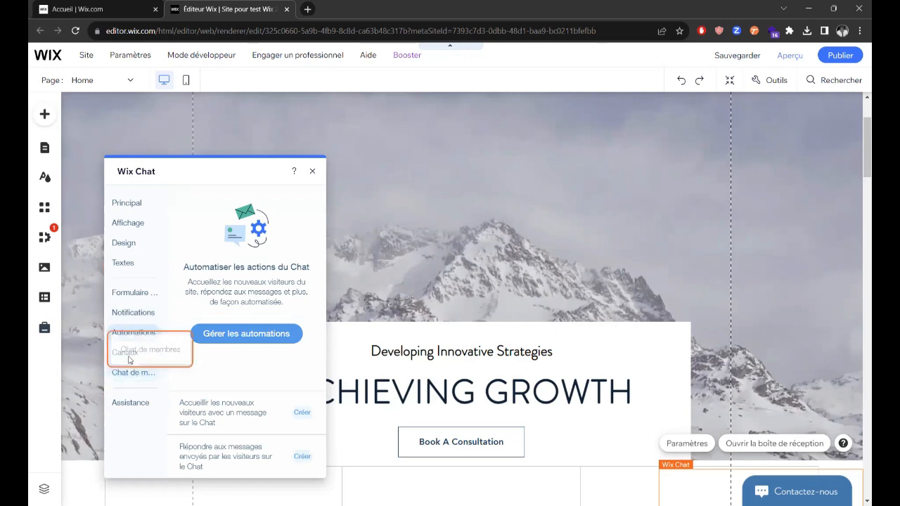
{"action": "left_click", "coordinate": [138, 354]}
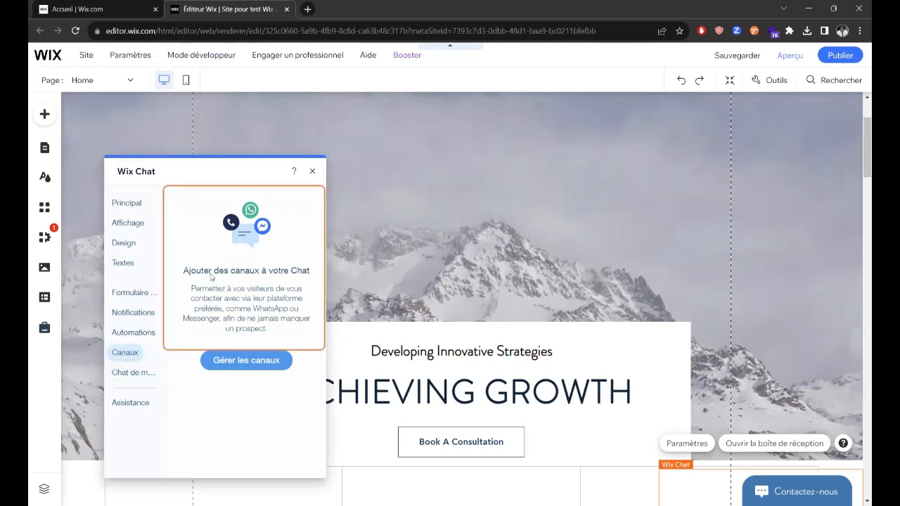
Open the pre-chat form management in the dashboard and locate the form field choices
{"action": "left_click", "coordinate": [117, 294]}
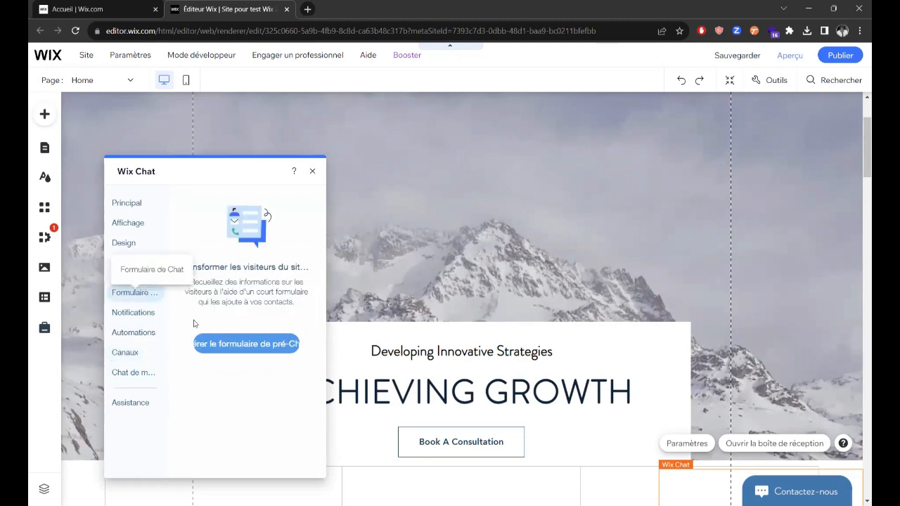
{"action": "left_click", "coordinate": [248, 344]}
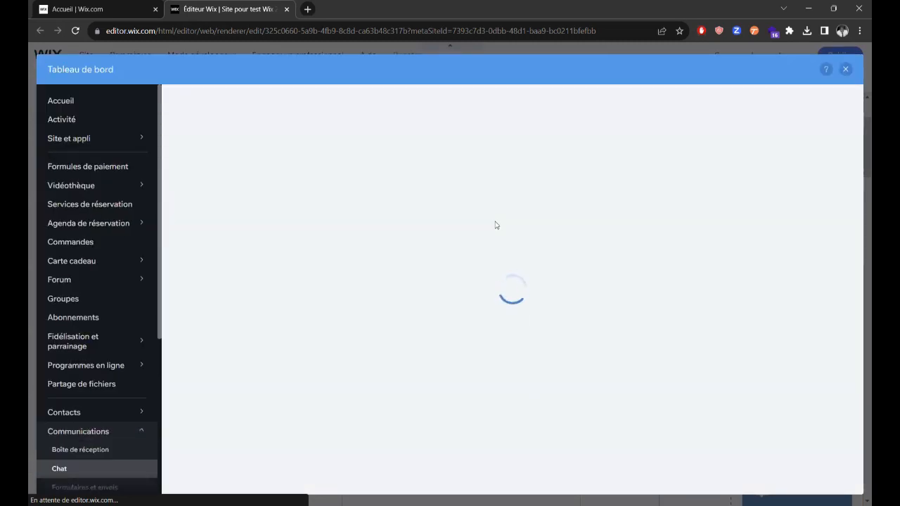
{"action": "scroll", "coordinate": [495, 225], "scroll_direction": "down", "scroll_amount": 3}
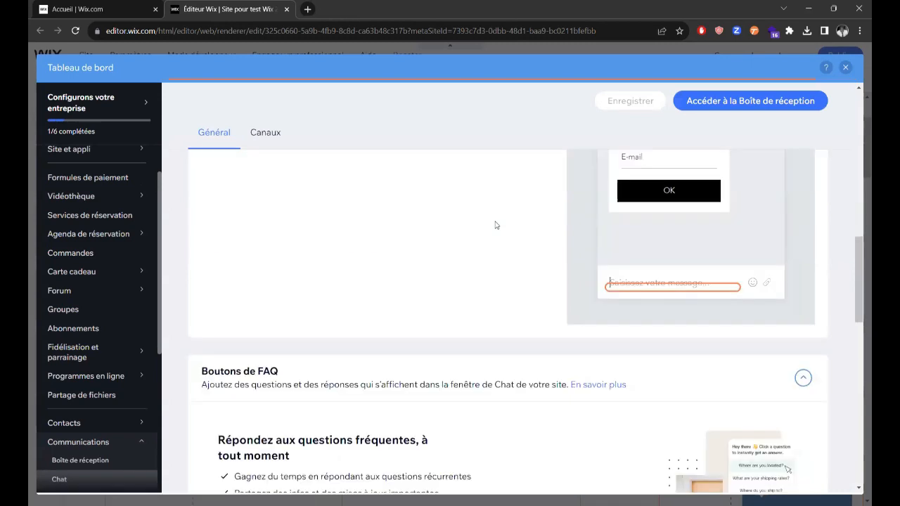
{"action": "scroll", "coordinate": [450, 240], "scroll_direction": "up", "scroll_amount": 5}
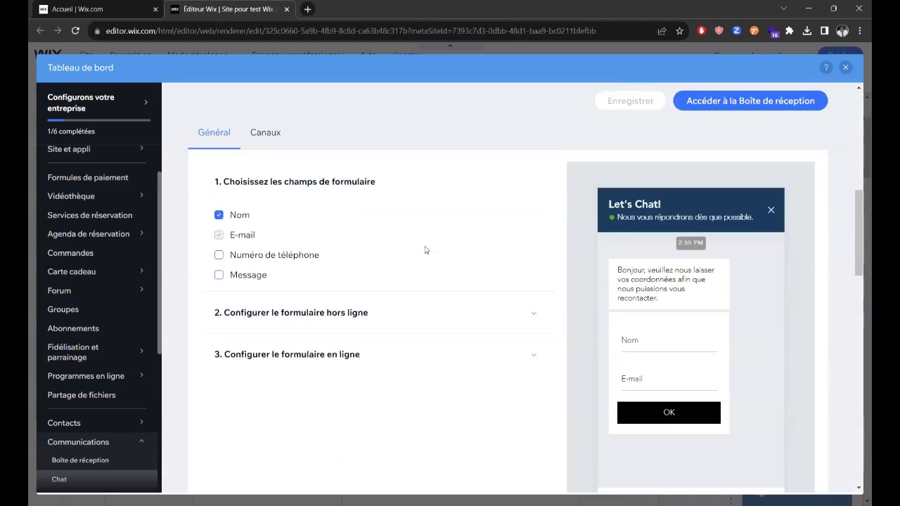
Examine the pre-chat form's field choices: name, e-mail, phone number and message
{"action": "left_click", "coordinate": [411, 244]}
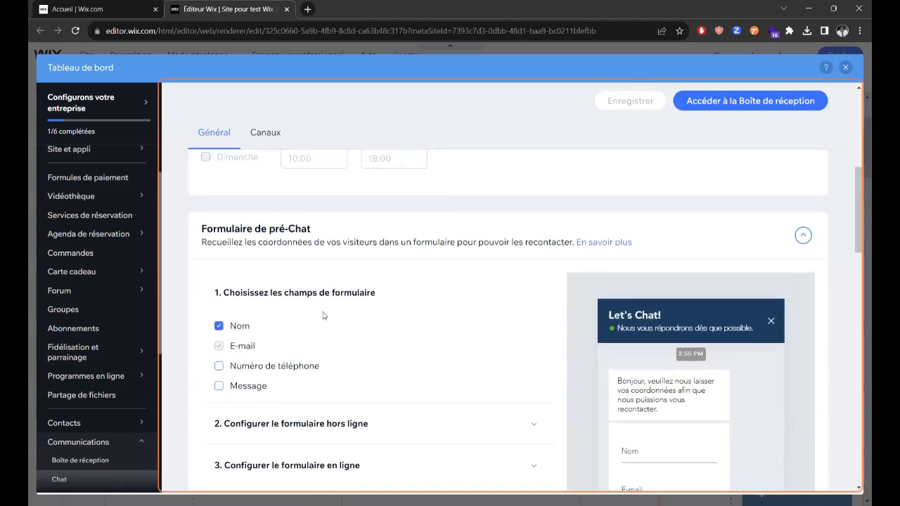
{"action": "scroll", "coordinate": [370, 305], "scroll_direction": "down", "scroll_amount": 1}
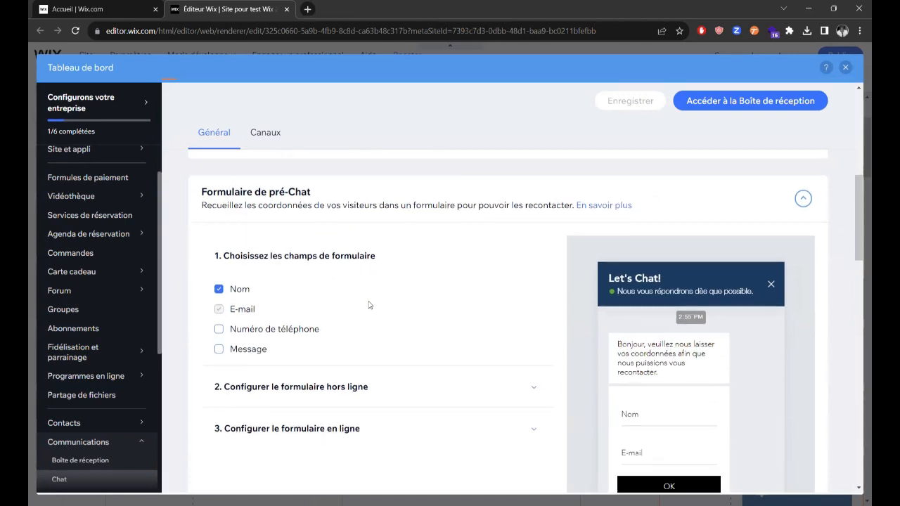
{"action": "scroll", "coordinate": [370, 305], "scroll_direction": "up", "scroll_amount": 1}
{"action": "left_click", "coordinate": [362, 290]}
{"action": "scroll", "coordinate": [361, 289], "scroll_direction": "down", "scroll_amount": 1}
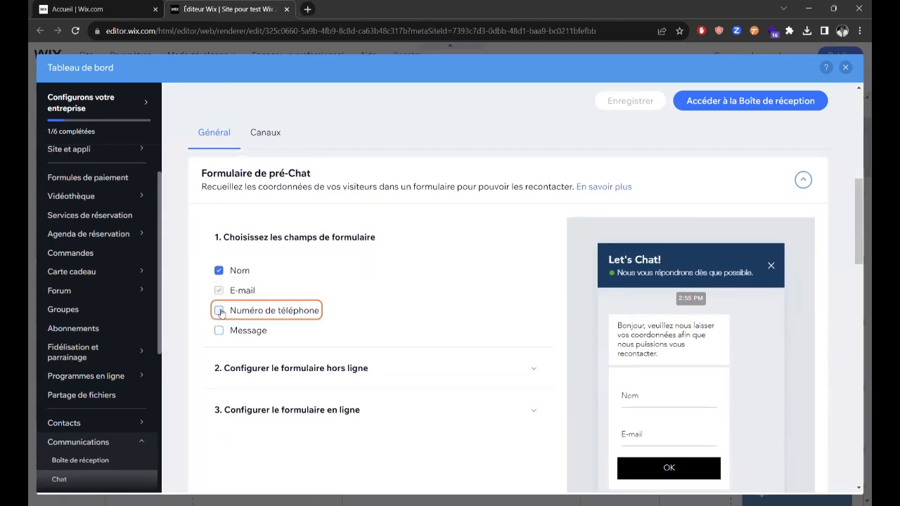
{"action": "scroll", "coordinate": [410, 324], "scroll_direction": "down", "scroll_amount": 2}
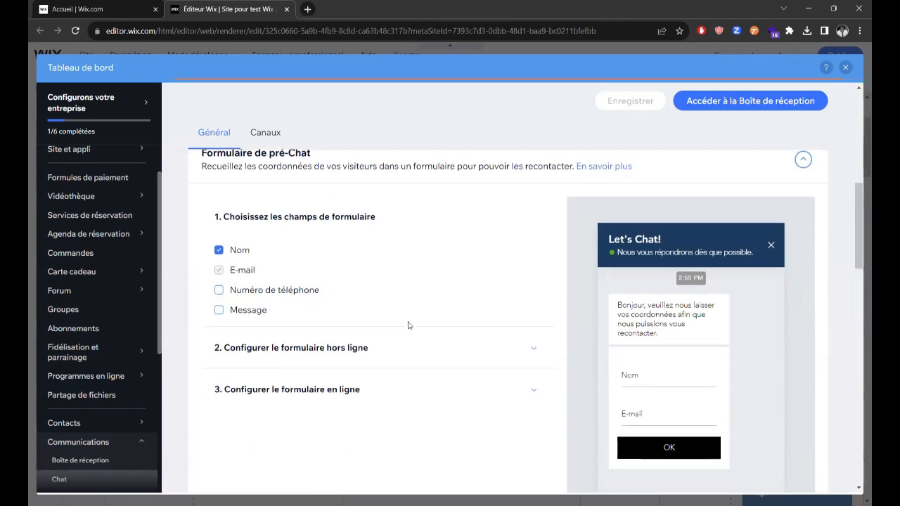
Open the offline form configuration and review its display timing options, introduction message and confirmation message
{"action": "left_click", "coordinate": [532, 256]}
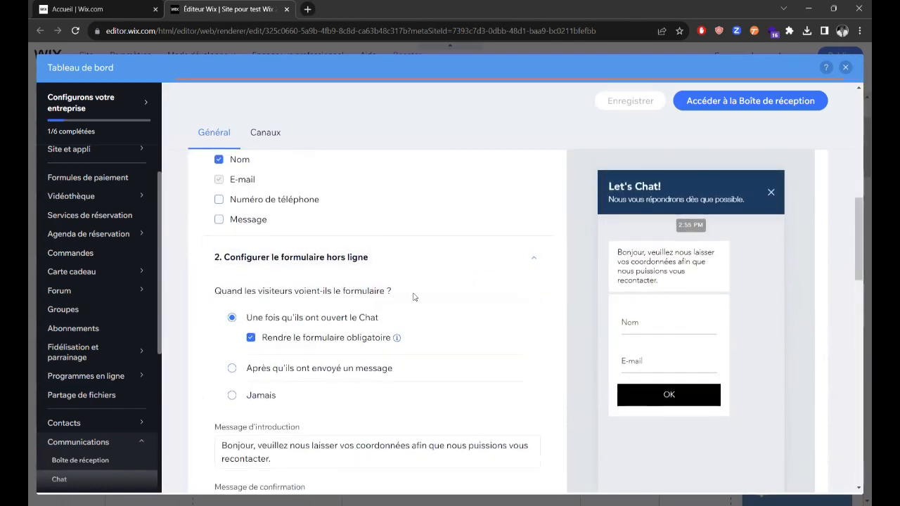
{"action": "scroll", "coordinate": [413, 298], "scroll_direction": "down", "scroll_amount": 1}
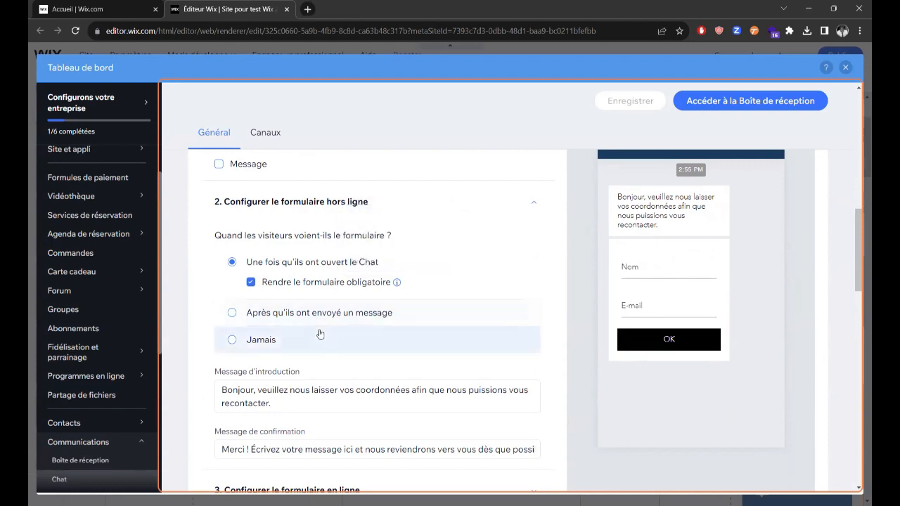
{"action": "scroll", "coordinate": [309, 325], "scroll_direction": "down", "scroll_amount": 1}
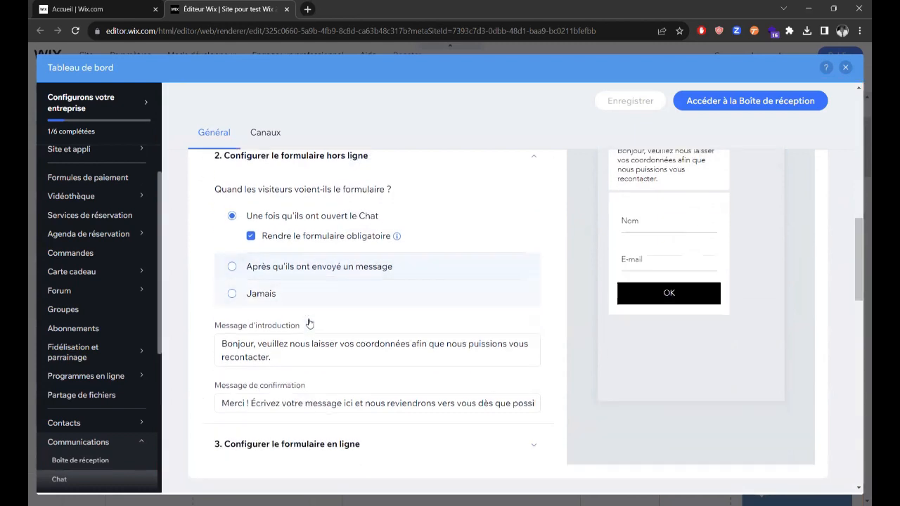
{"action": "left_click", "coordinate": [320, 392]}
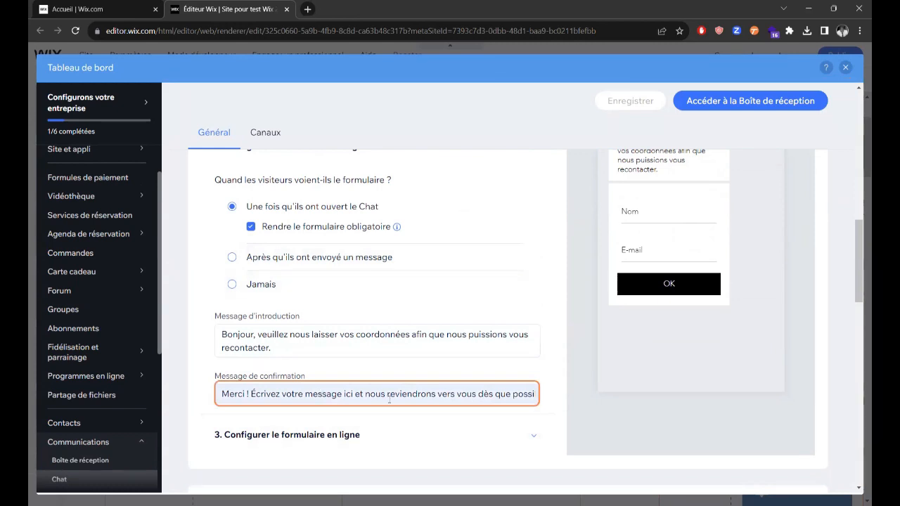
{"action": "left_click", "coordinate": [346, 330]}
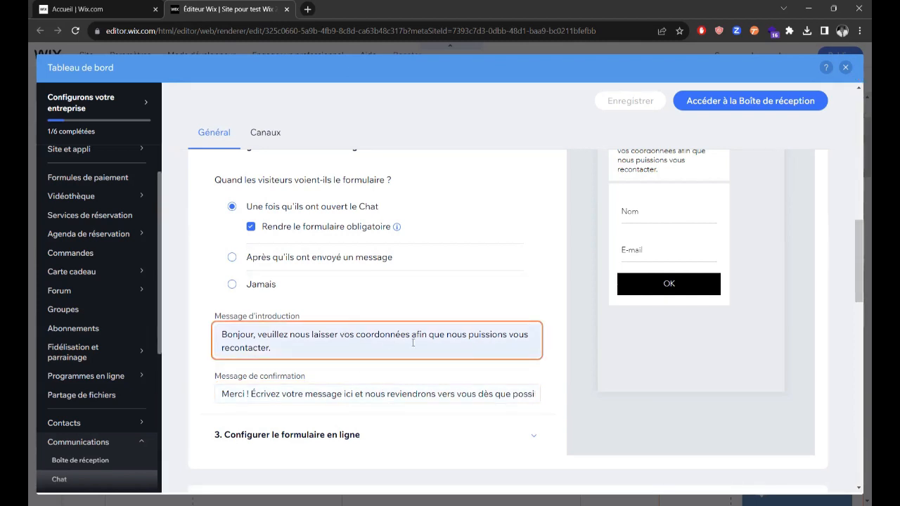
{"action": "left_click", "coordinate": [348, 409]}
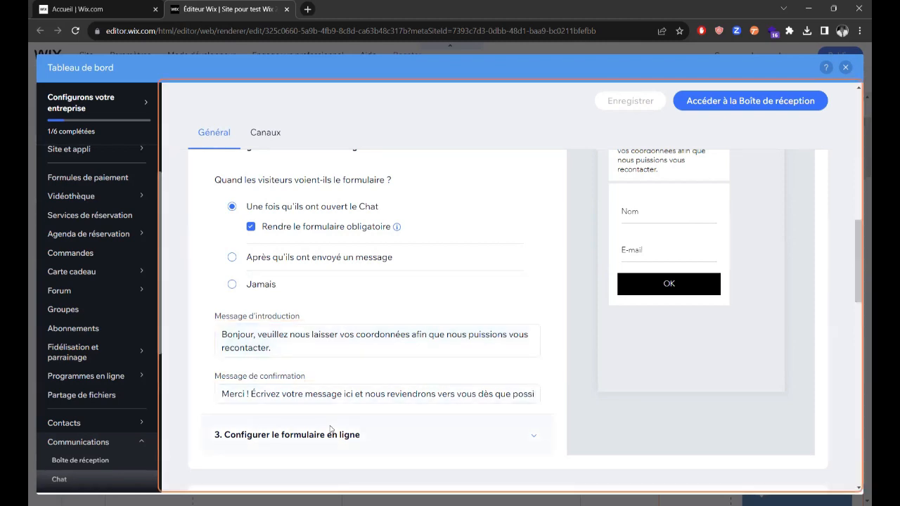
{"action": "scroll", "coordinate": [415, 343], "scroll_direction": "down", "scroll_amount": 2}
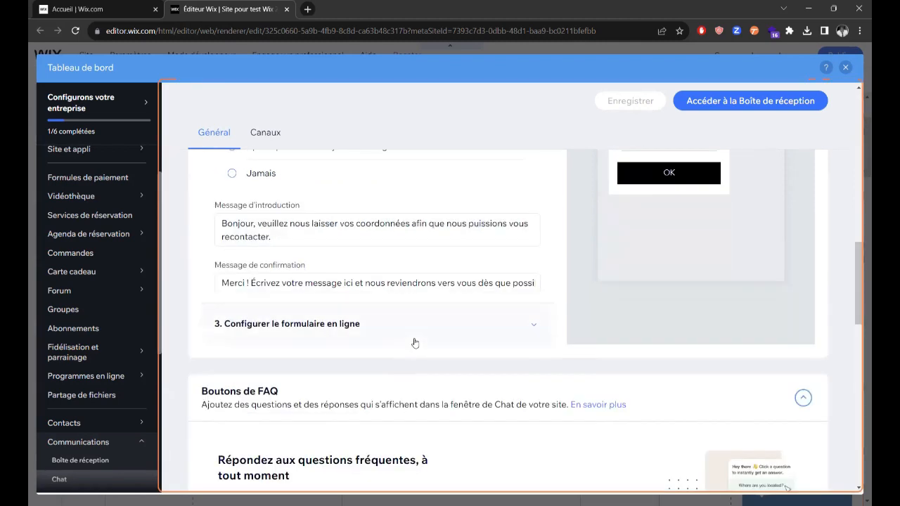
Check the online form configuration's display timing and messages, and return to the offline form configuration
{"action": "left_click", "coordinate": [535, 325]}
{"action": "left_click", "coordinate": [502, 318]}
{"action": "scroll", "coordinate": [503, 316], "scroll_direction": "up", "scroll_amount": 2}
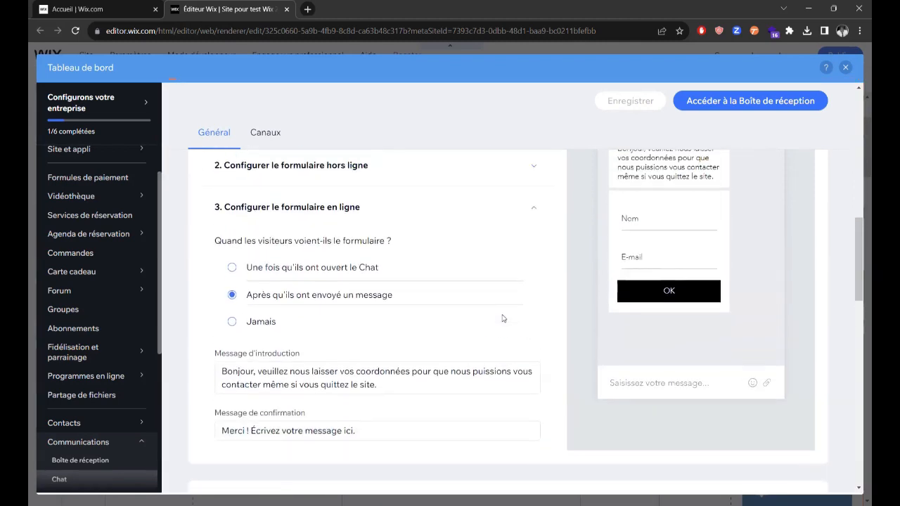
{"action": "scroll", "coordinate": [415, 331], "scroll_direction": "up", "scroll_amount": 2}
{"action": "left_click", "coordinate": [533, 277]}
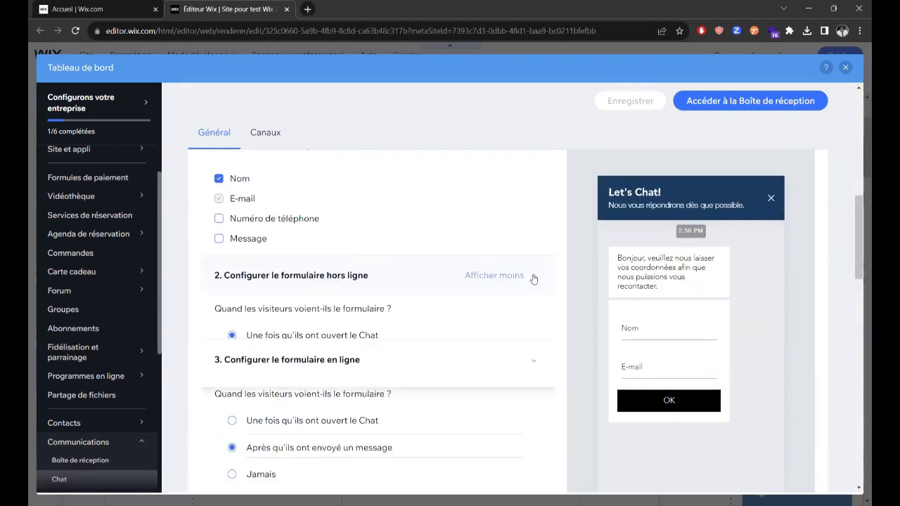
Try enabling the chat hours to view the weekly schedule, and disable them again
{"action": "scroll", "coordinate": [420, 365], "scroll_direction": "up", "scroll_amount": 8}
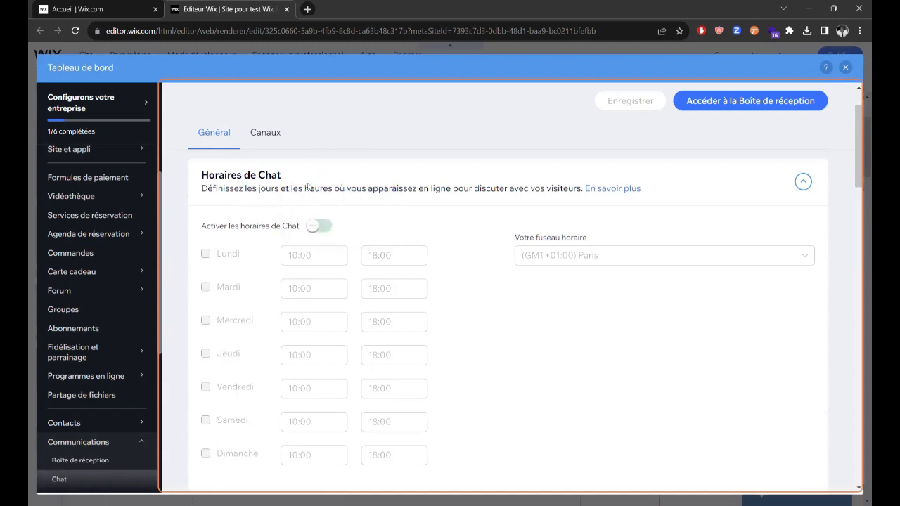
{"action": "left_click", "coordinate": [317, 228]}
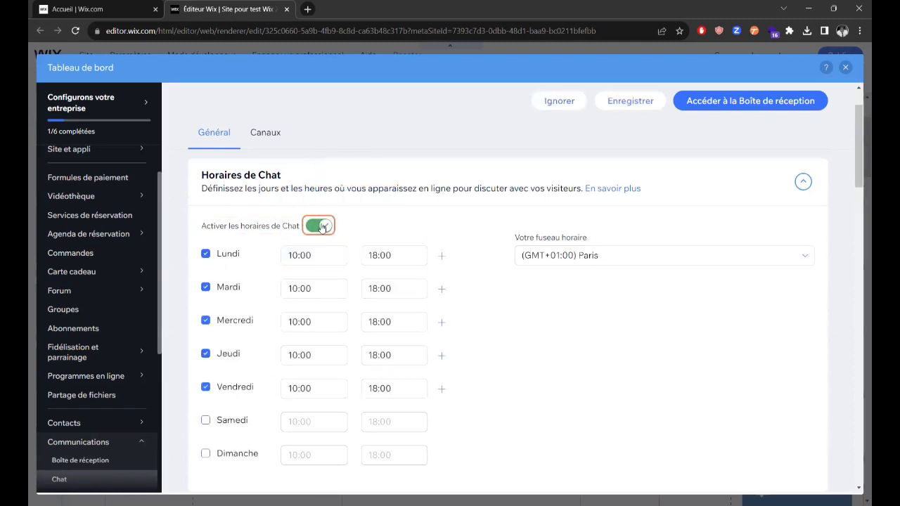
{"action": "left_click", "coordinate": [320, 226]}
Look over the FAQ buttons section of the chat settings and locate the sender identity options
{"action": "scroll", "coordinate": [377, 293], "scroll_direction": "down", "scroll_amount": 10}
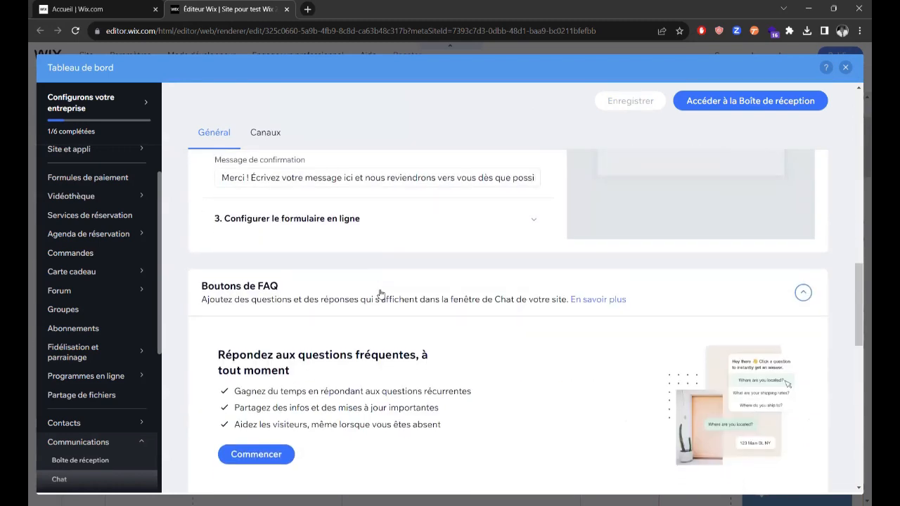
{"action": "scroll", "coordinate": [379, 293], "scroll_direction": "down", "scroll_amount": 2}
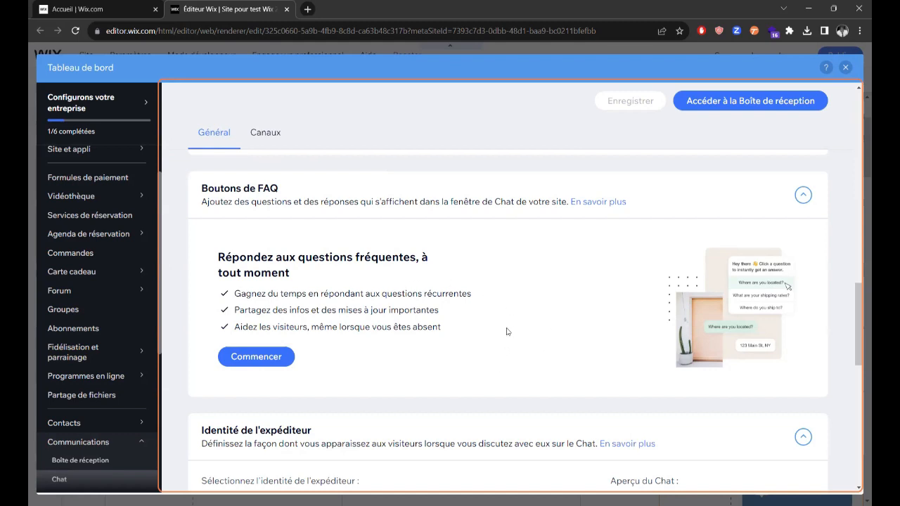
{"action": "scroll", "coordinate": [507, 331], "scroll_direction": "down", "scroll_amount": 3}
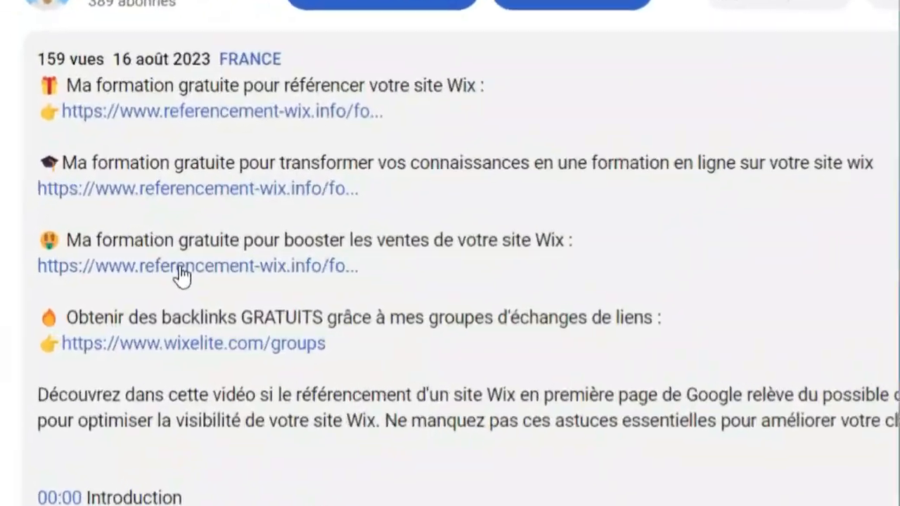
Open the free training page for boosting Wix sales and fill in the first name and e-mail in its download form
{"action": "left_click", "coordinate": [180, 274]}
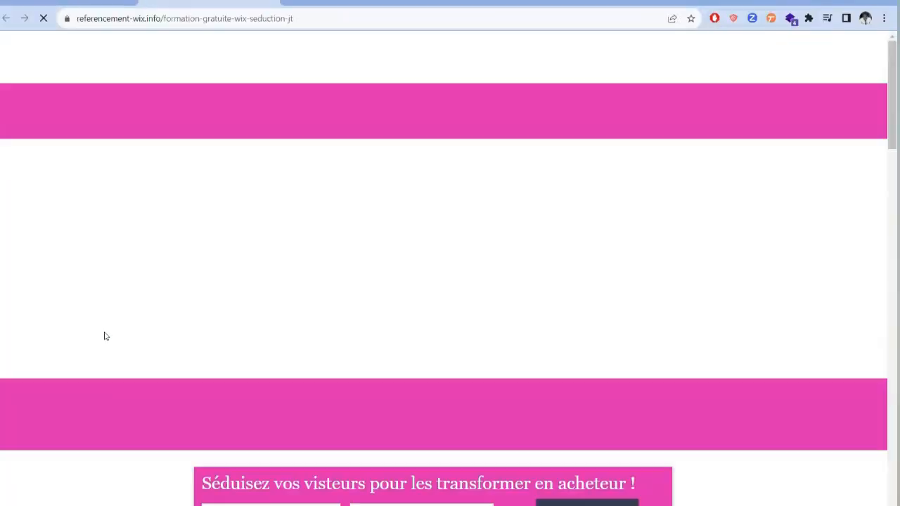
{"action": "scroll", "coordinate": [364, 356], "scroll_direction": "down", "scroll_amount": 3}
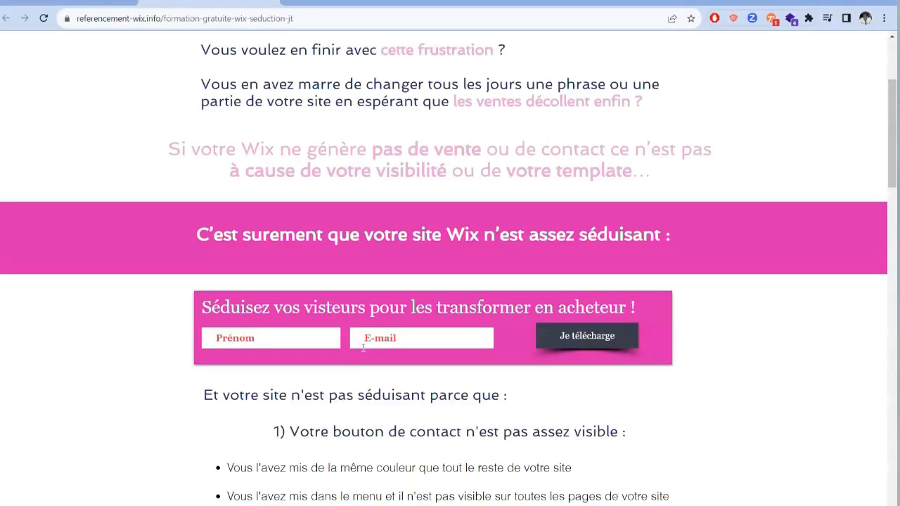
{"action": "left_click", "coordinate": [213, 278]}
{"action": "left_click", "coordinate": [290, 309]}
{"action": "left_click", "coordinate": [425, 278]}
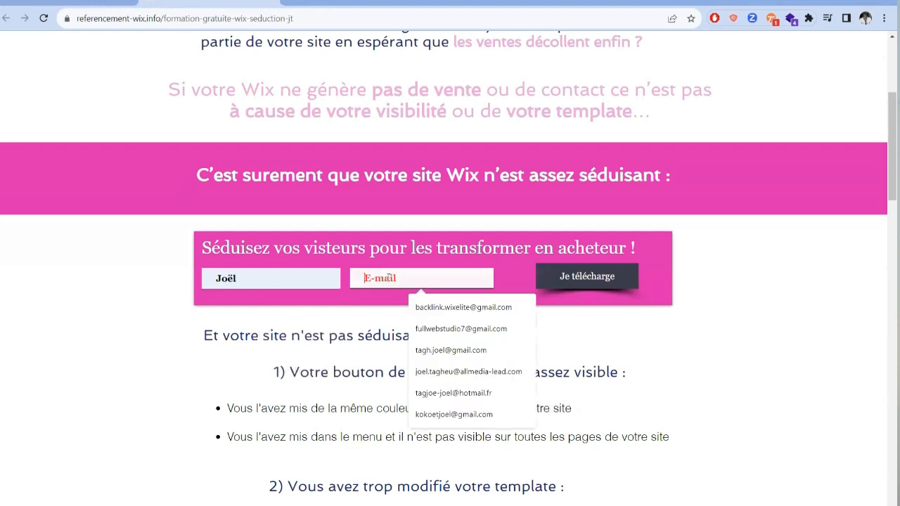
{"action": "left_click", "coordinate": [472, 372]}
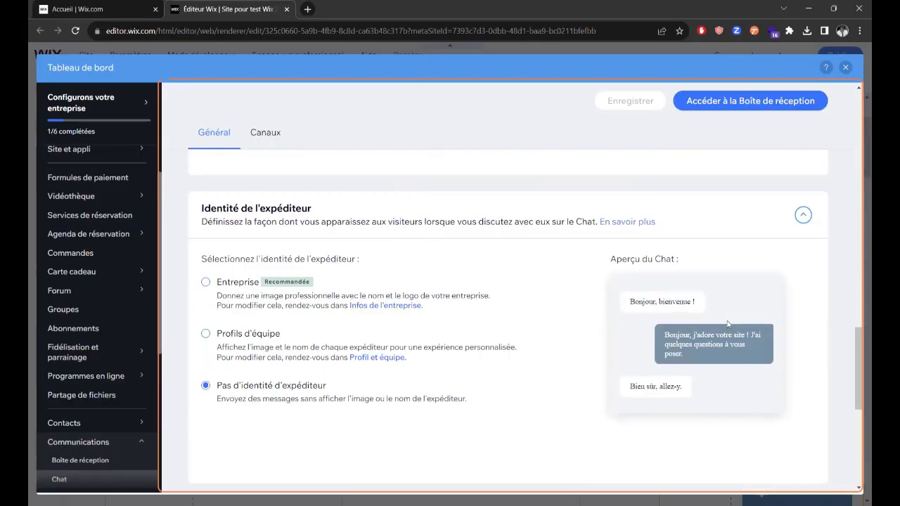
Preview the Entreprise sender identity, set it to Profils d'équipe, and look over the Members chat settings
{"action": "left_click", "coordinate": [205, 283]}
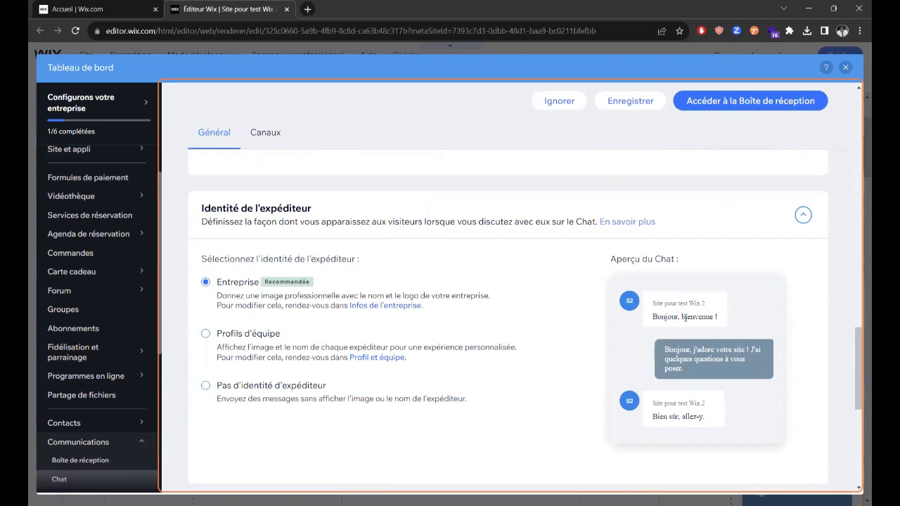
{"action": "left_click", "coordinate": [206, 334]}
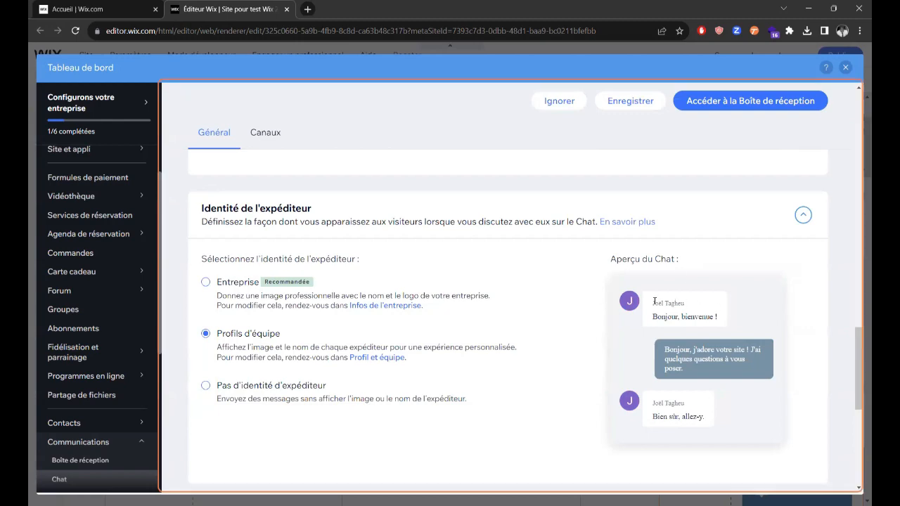
{"action": "scroll", "coordinate": [376, 330], "scroll_direction": "down", "scroll_amount": 3}
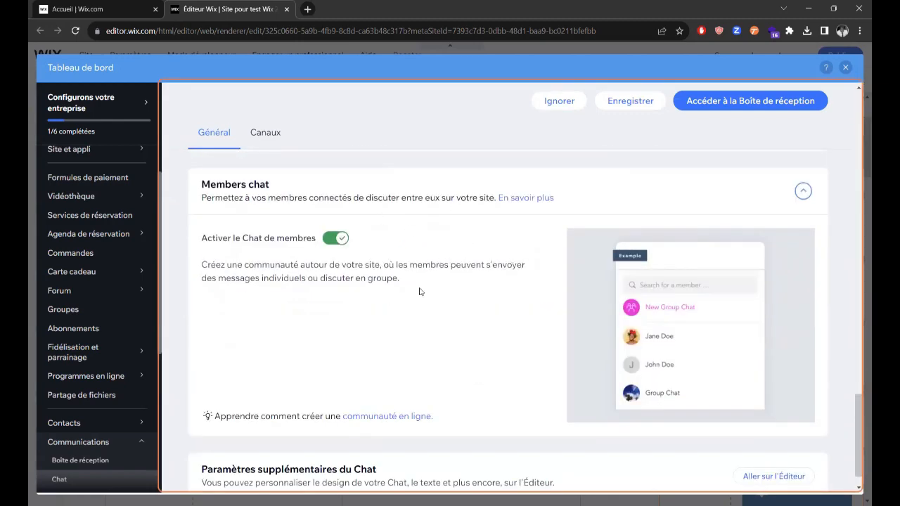
{"action": "scroll", "coordinate": [421, 292], "scroll_direction": "down", "scroll_amount": 1}
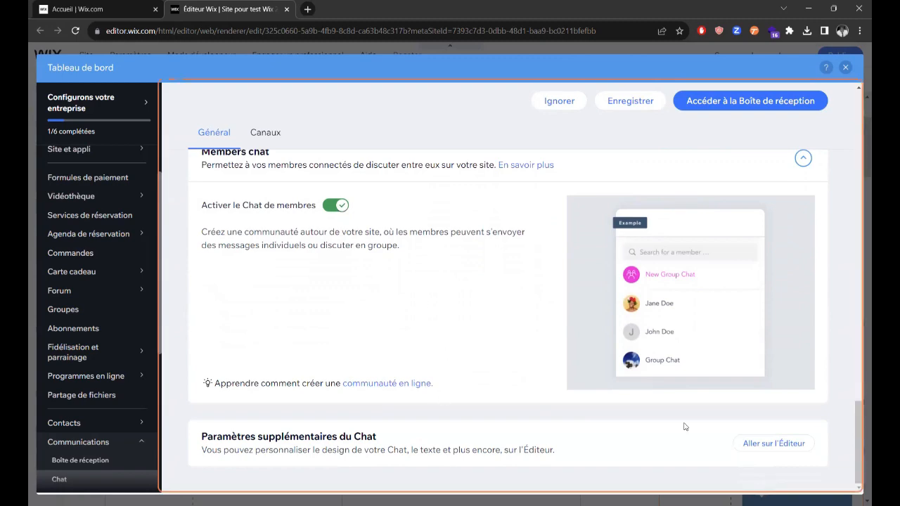
Switch to the chat's channel settings, saving the pending changes, and review the WhatsApp, Messenger and phone call channels
{"action": "scroll", "coordinate": [462, 399], "scroll_direction": "up", "scroll_amount": 3}
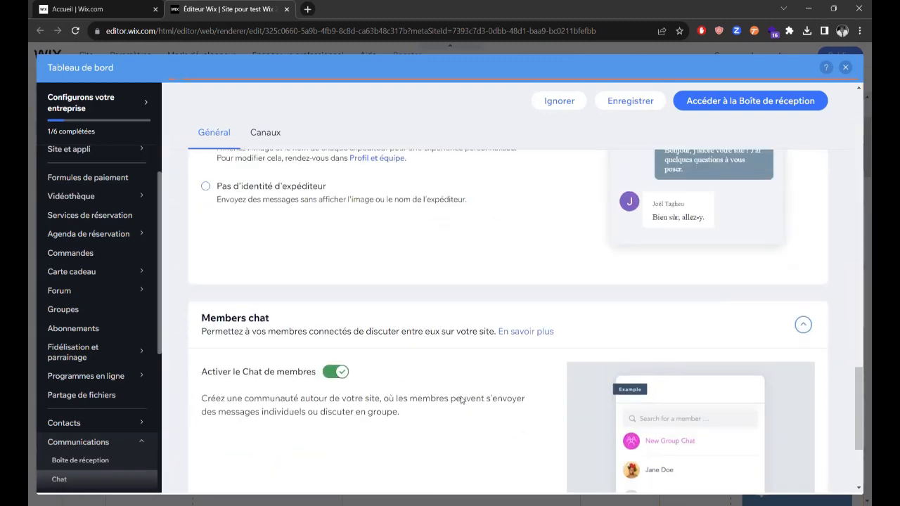
{"action": "scroll", "coordinate": [461, 400], "scroll_direction": "up", "scroll_amount": 10}
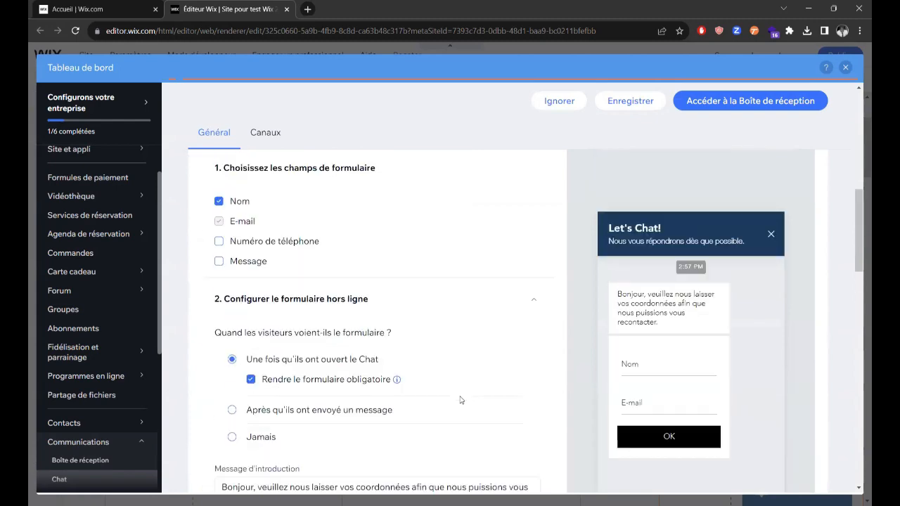
{"action": "scroll", "coordinate": [465, 391], "scroll_direction": "up", "scroll_amount": 3}
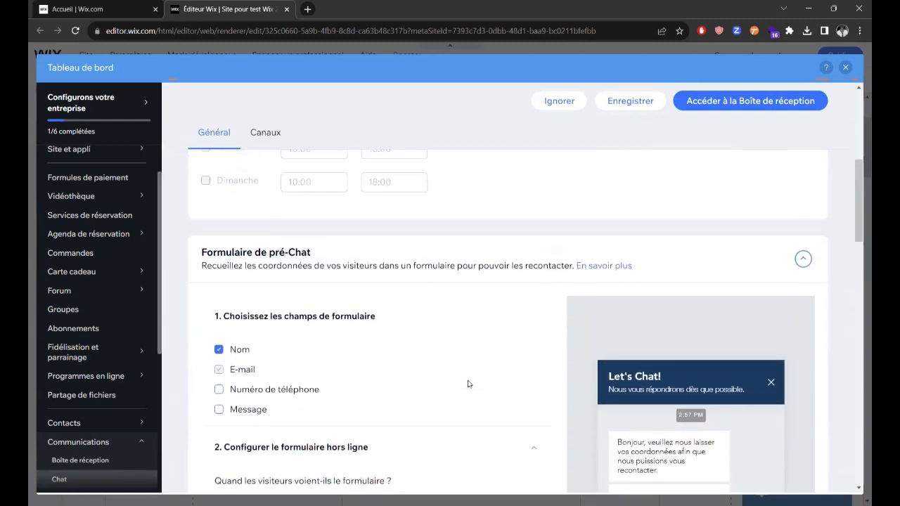
{"action": "left_click", "coordinate": [262, 145]}
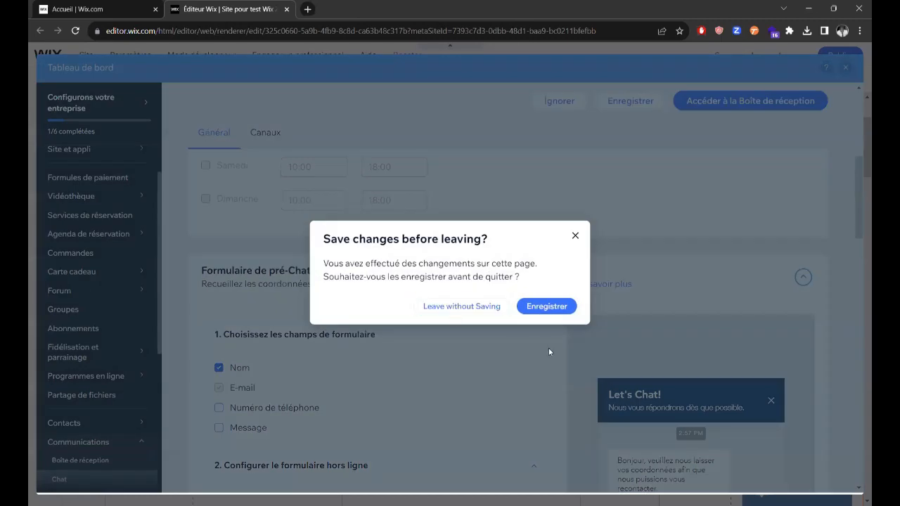
{"action": "left_click", "coordinate": [536, 307]}
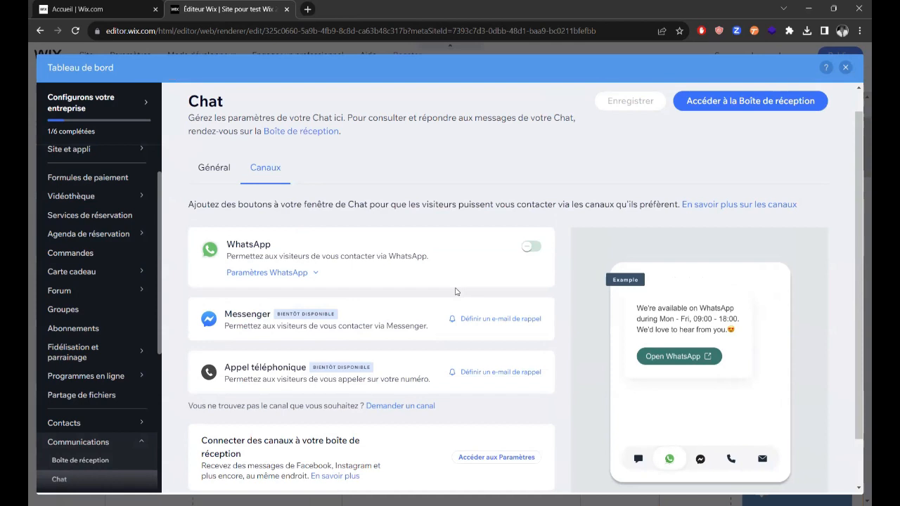
{"action": "scroll", "coordinate": [343, 297], "scroll_direction": "down", "scroll_amount": 1}
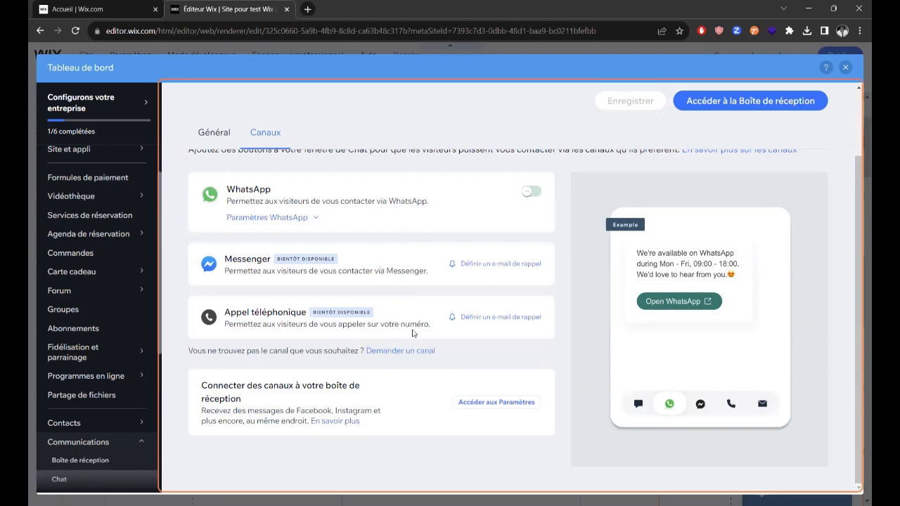
{"action": "scroll", "coordinate": [415, 330], "scroll_direction": "up", "scroll_amount": 2}
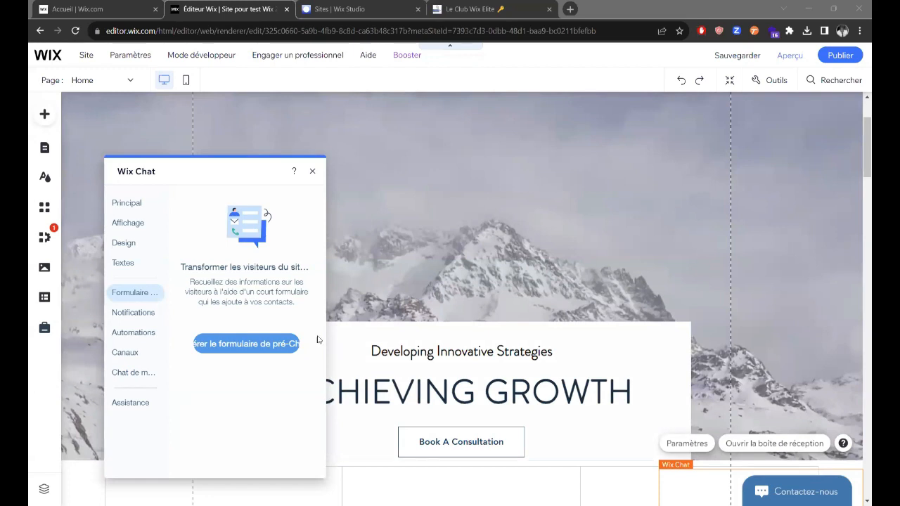
Open the members chat management from the Wix Chat settings in the editor and look through its dashboard page
{"action": "left_click", "coordinate": [134, 372]}
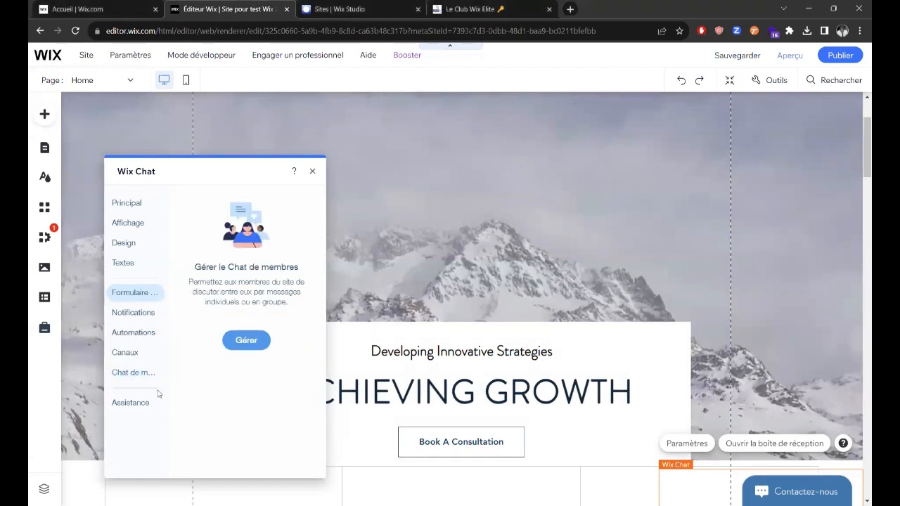
{"action": "left_click", "coordinate": [245, 342]}
{"action": "scroll", "coordinate": [335, 334], "scroll_direction": "up", "scroll_amount": 9}
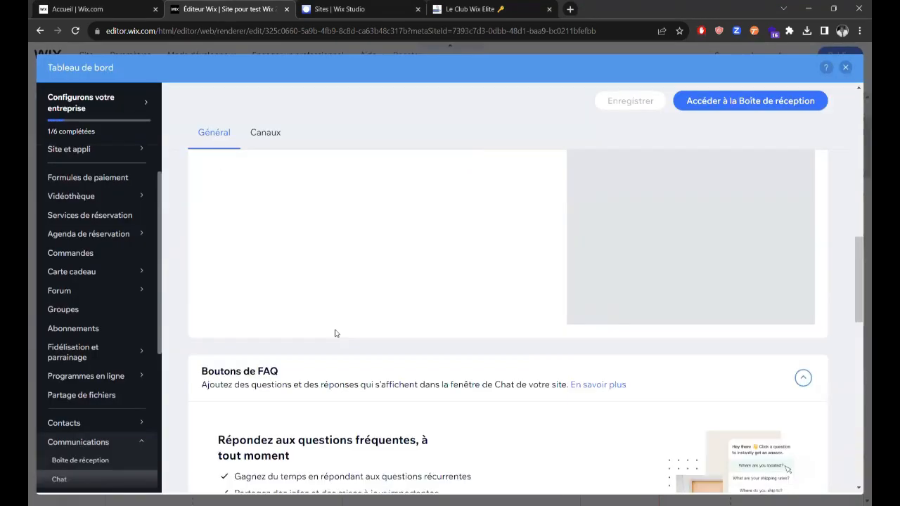
Look over the pre-chat form, sender identity and Members chat sections in the general chat settings
{"action": "scroll", "coordinate": [366, 344], "scroll_direction": "up", "scroll_amount": 6}
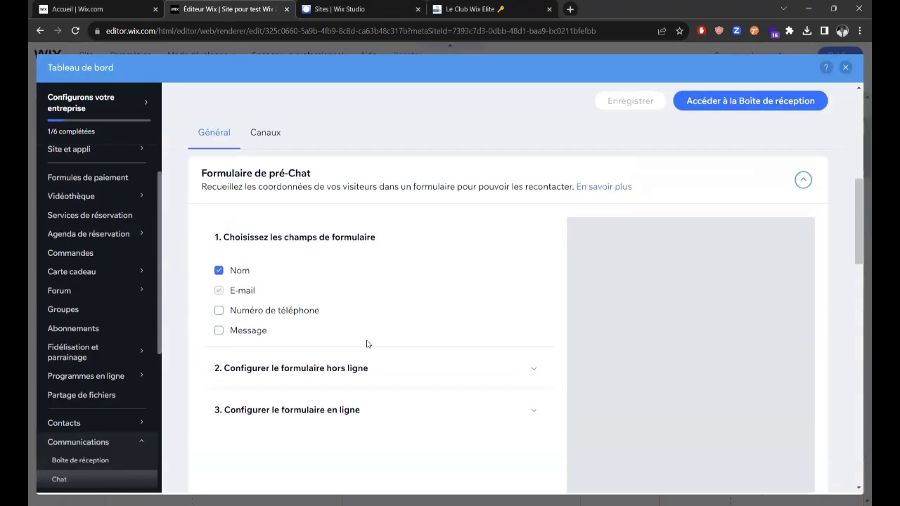
{"action": "scroll", "coordinate": [364, 352], "scroll_direction": "down", "scroll_amount": 14}
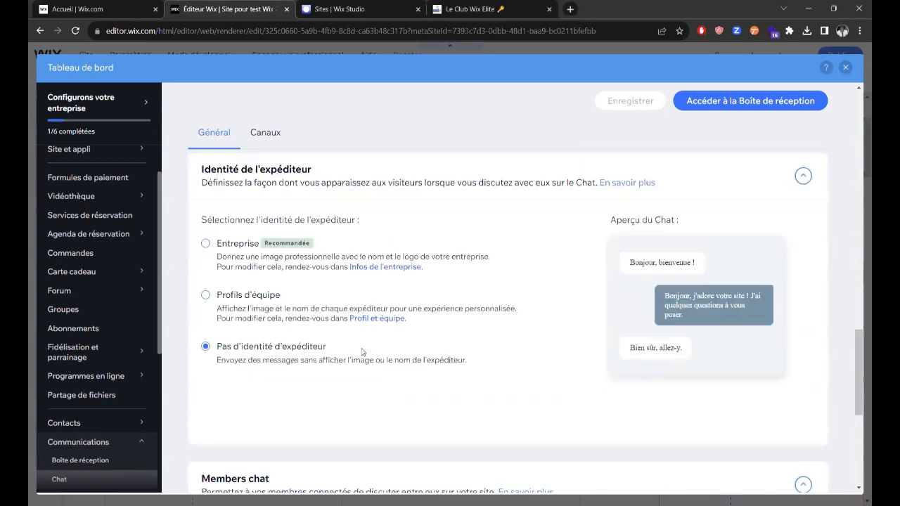
{"action": "scroll", "coordinate": [450, 335], "scroll_direction": "down", "scroll_amount": 3}
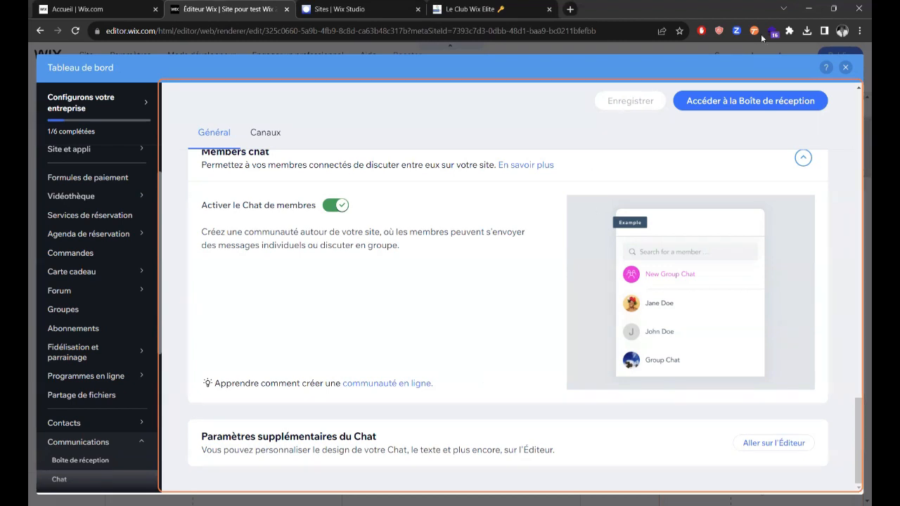
Switch to the Le Club Wix Elite site and open the Liste des membres page from the account options
{"action": "left_click", "coordinate": [493, 9]}
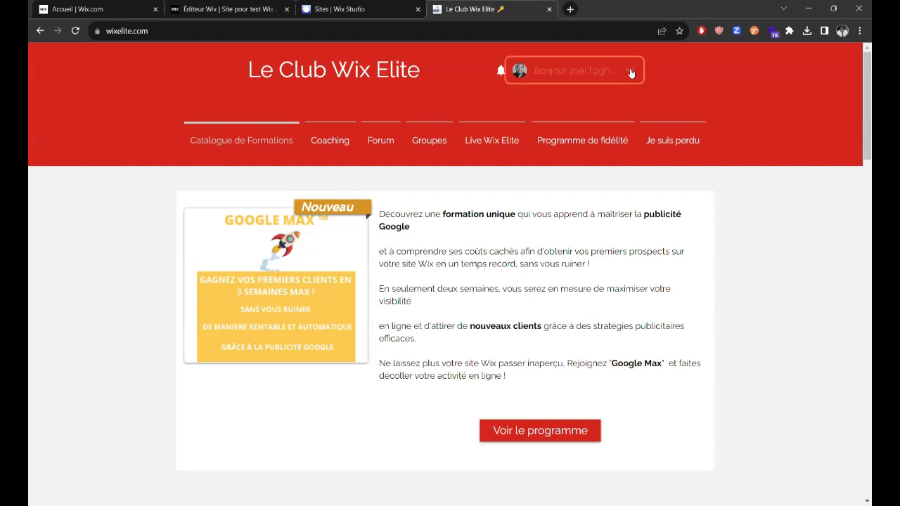
{"action": "left_click", "coordinate": [631, 73]}
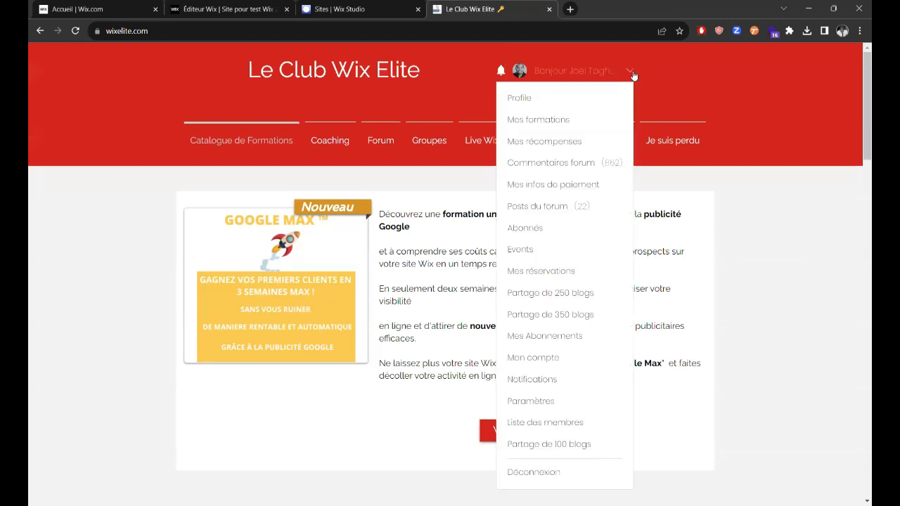
{"action": "left_click", "coordinate": [567, 425]}
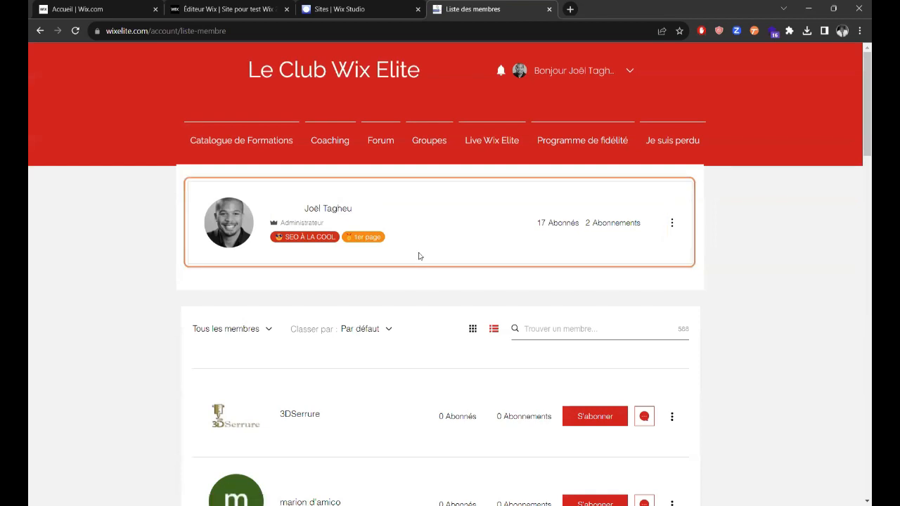
Look over the members list, open a private chat with the first listed member, and close it
{"action": "scroll", "coordinate": [419, 266], "scroll_direction": "down", "scroll_amount": 1}
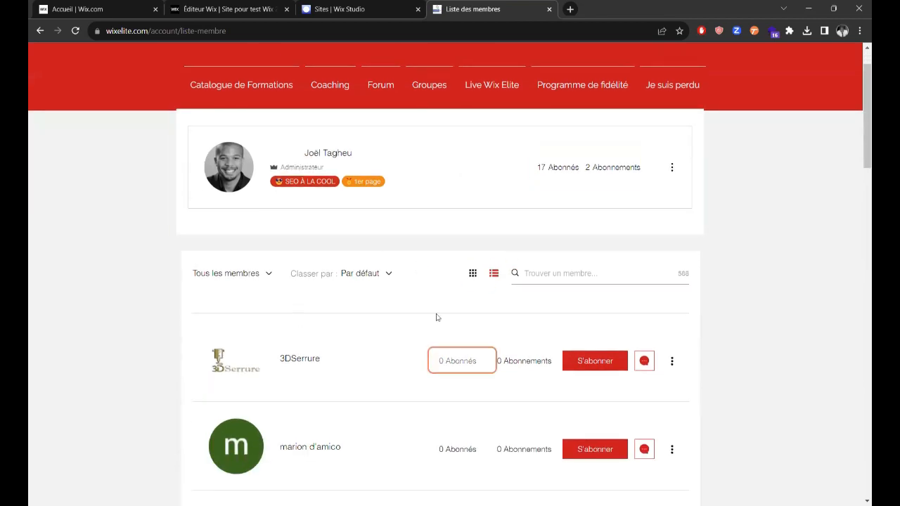
{"action": "scroll", "coordinate": [556, 294], "scroll_direction": "up", "scroll_amount": 1}
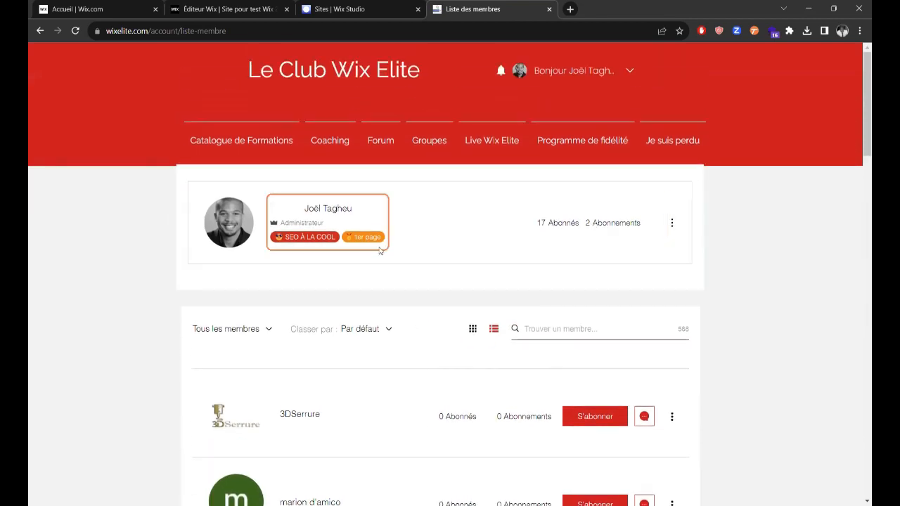
{"action": "scroll", "coordinate": [379, 251], "scroll_direction": "down", "scroll_amount": 1}
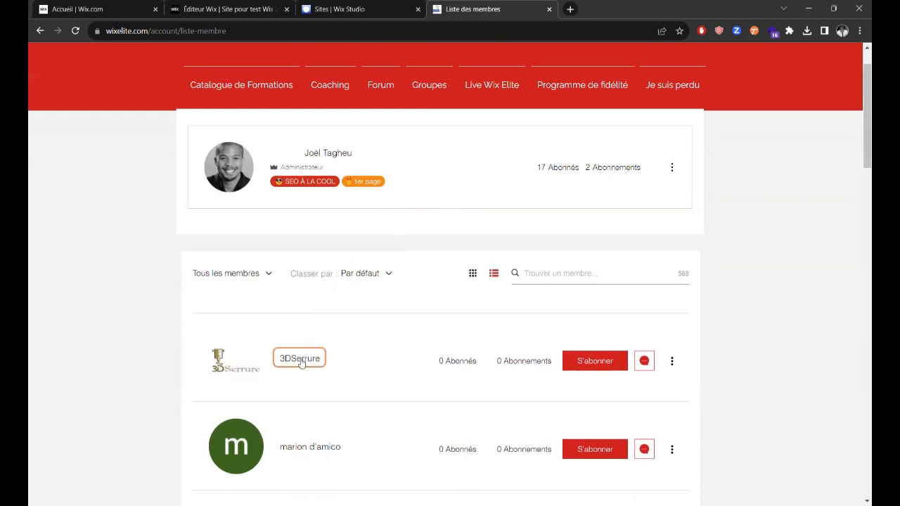
{"action": "left_click", "coordinate": [645, 363]}
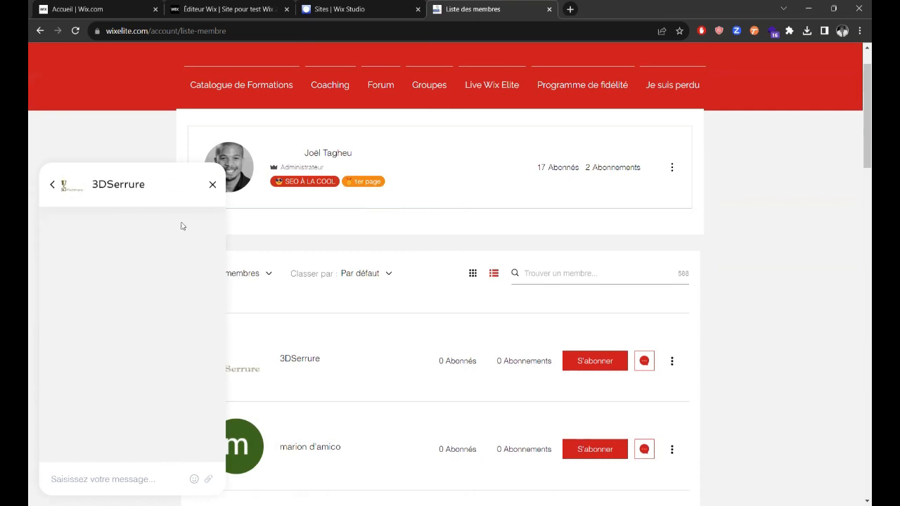
{"action": "left_click", "coordinate": [212, 185]}
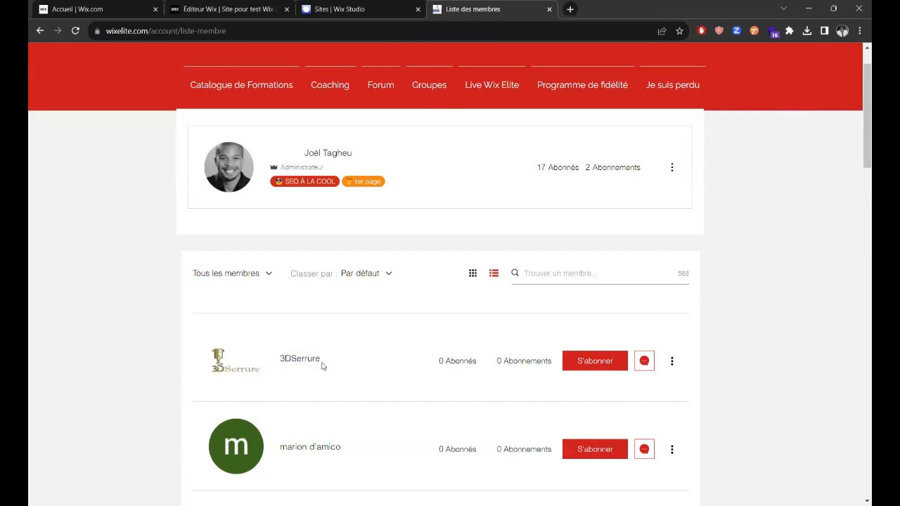
Open the SEA (Google ads) category in the forum and open a private chat from a post author's profile card
{"action": "scroll", "coordinate": [548, 278], "scroll_direction": "up", "scroll_amount": 1}
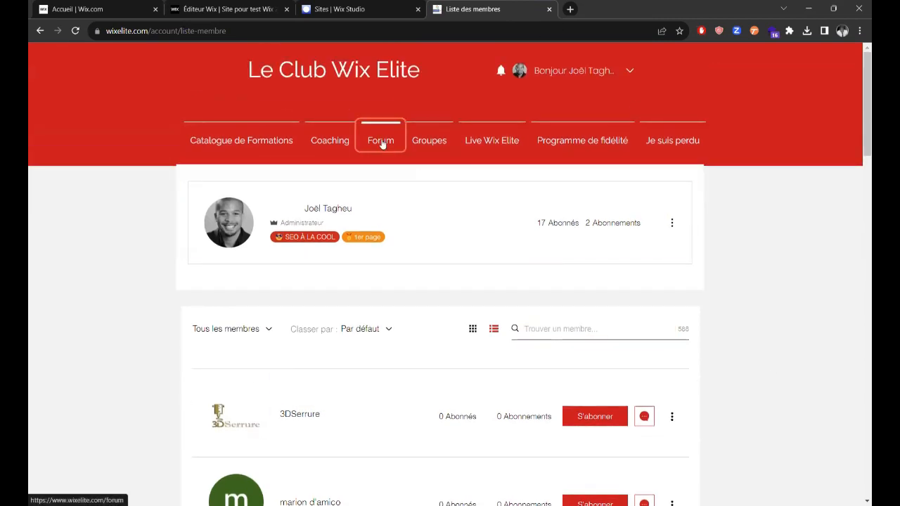
{"action": "left_click", "coordinate": [382, 143]}
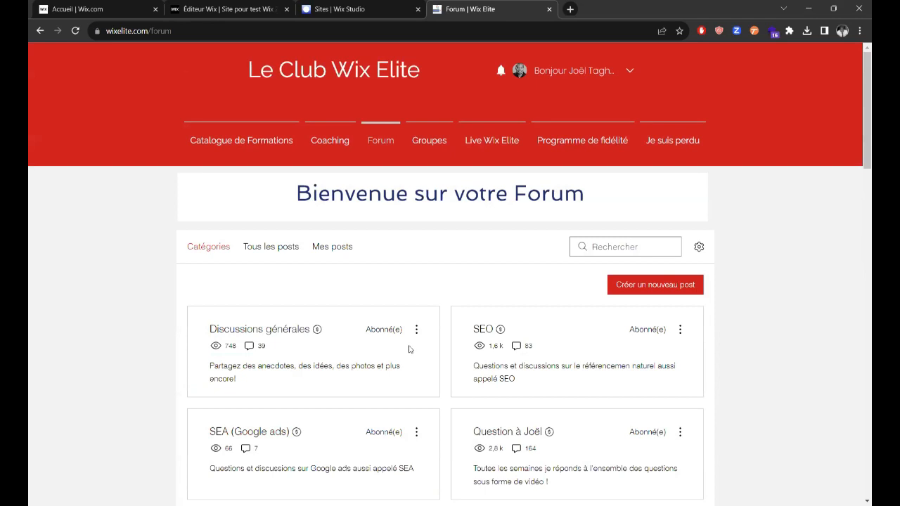
{"action": "scroll", "coordinate": [407, 349], "scroll_direction": "down", "scroll_amount": 1}
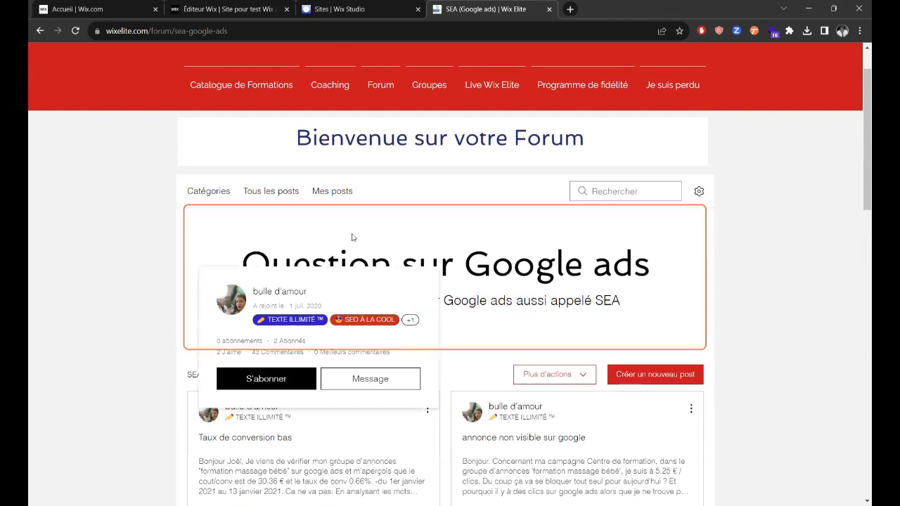
{"action": "mouse_move", "coordinate": [260, 415]}
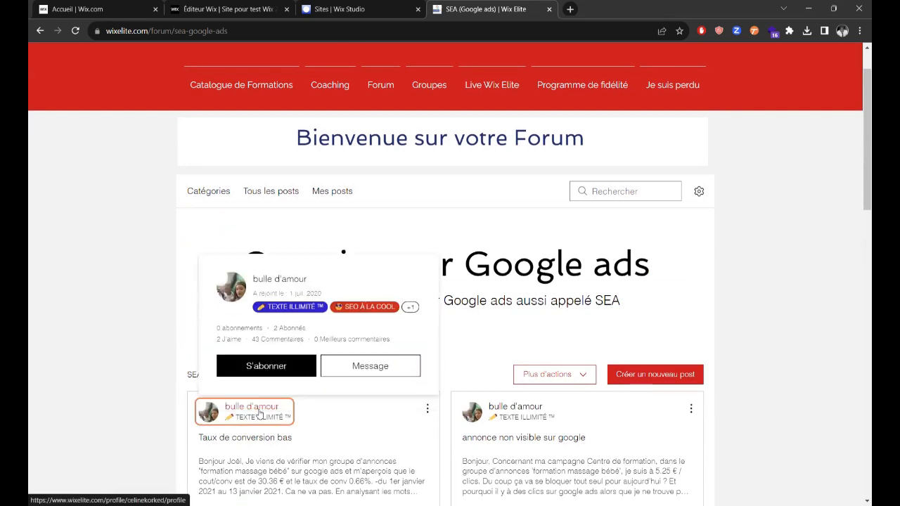
{"action": "left_click", "coordinate": [365, 371]}
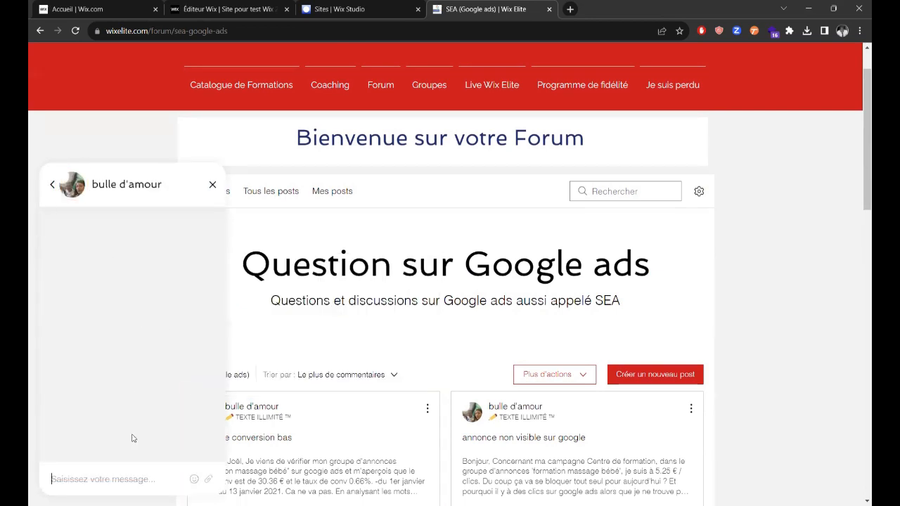
Try out a new group discussion in the members chat by selecting the first three members, and close the chat without creating it
{"action": "left_click", "coordinate": [50, 184]}
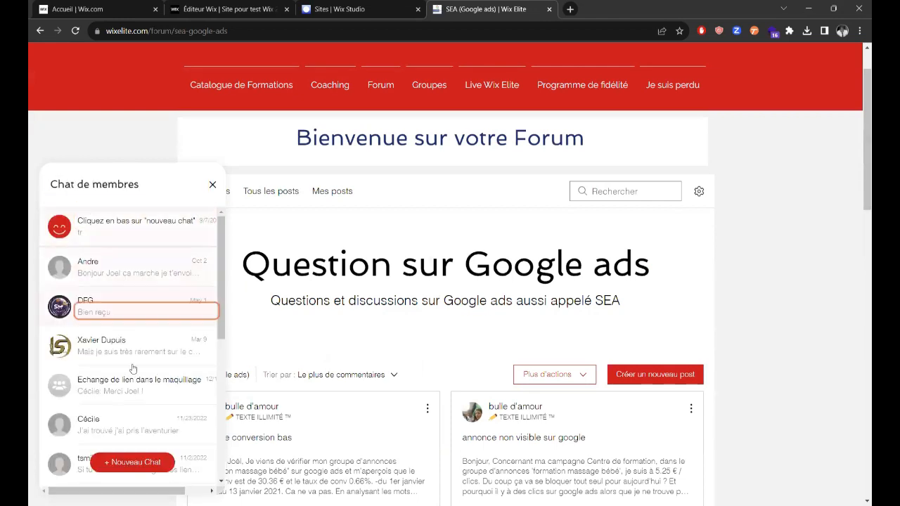
{"action": "left_click", "coordinate": [137, 463]}
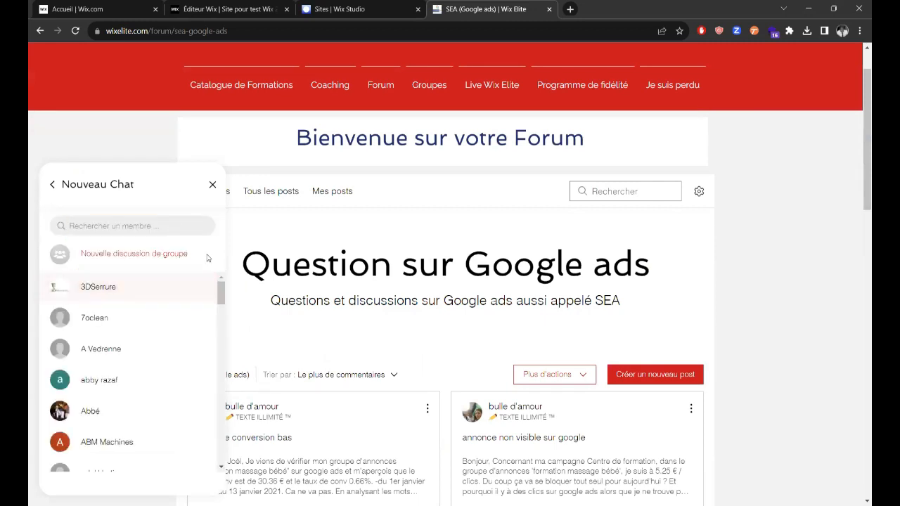
{"action": "left_click", "coordinate": [181, 256]}
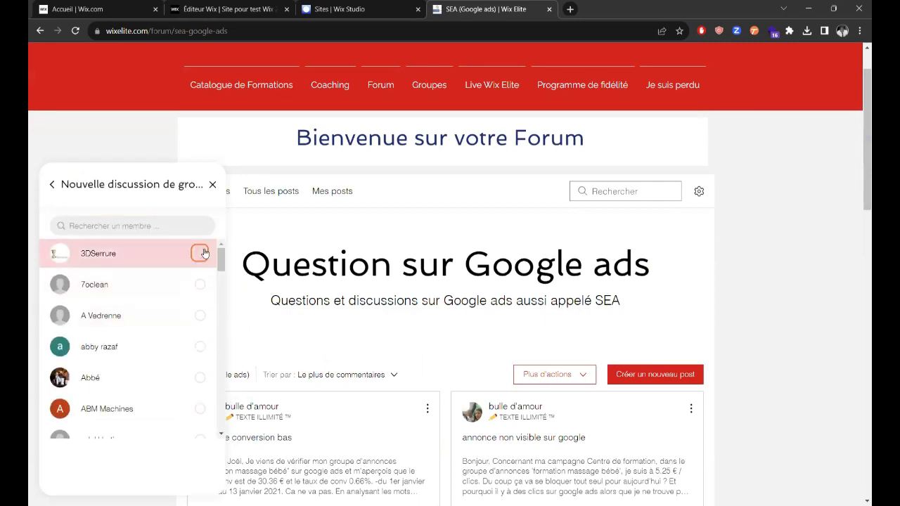
{"action": "left_click", "coordinate": [201, 254]}
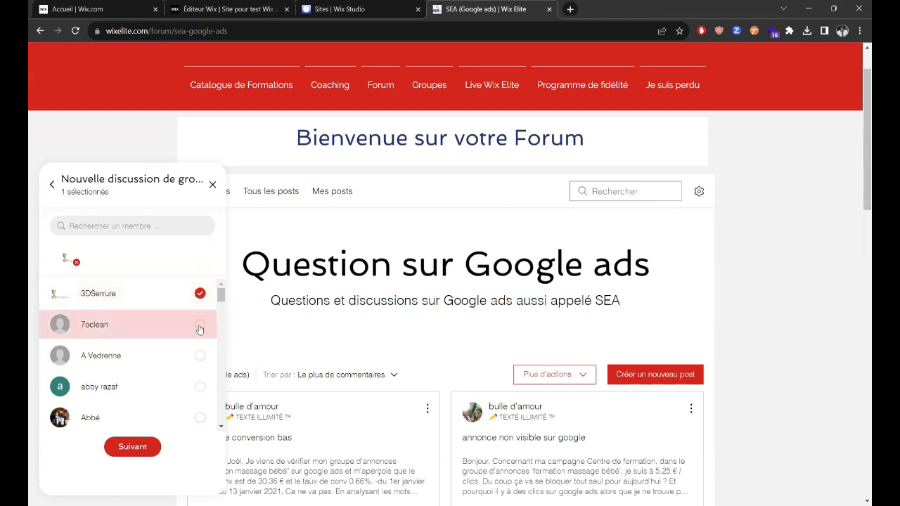
{"action": "left_click", "coordinate": [200, 328]}
{"action": "left_click", "coordinate": [201, 357]}
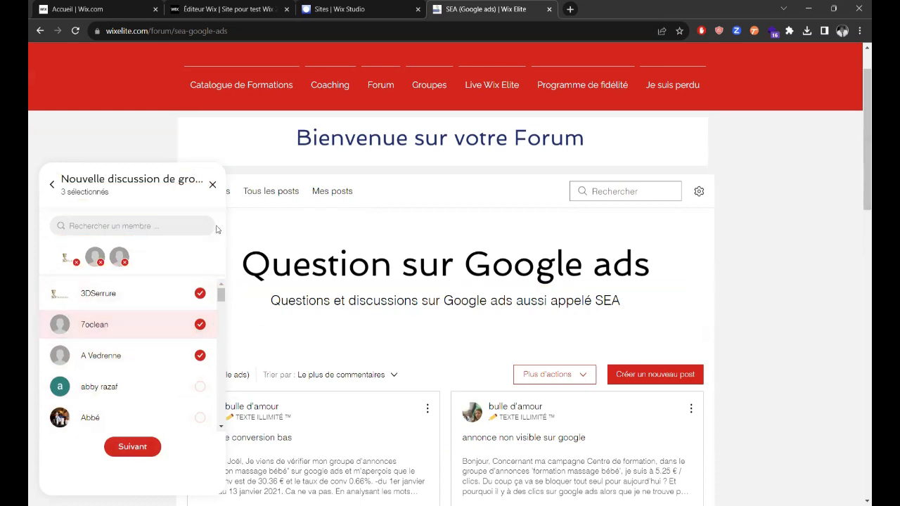
{"action": "left_click", "coordinate": [214, 186]}
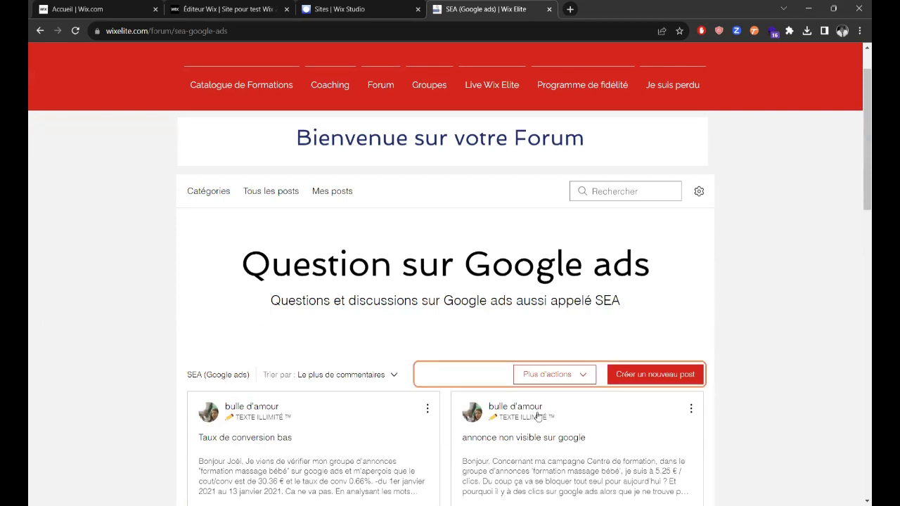
{"action": "scroll", "coordinate": [520, 300], "scroll_direction": "up", "scroll_amount": 1}
{"action": "scroll", "coordinate": [520, 299], "scroll_direction": "up", "scroll_amount": 1}
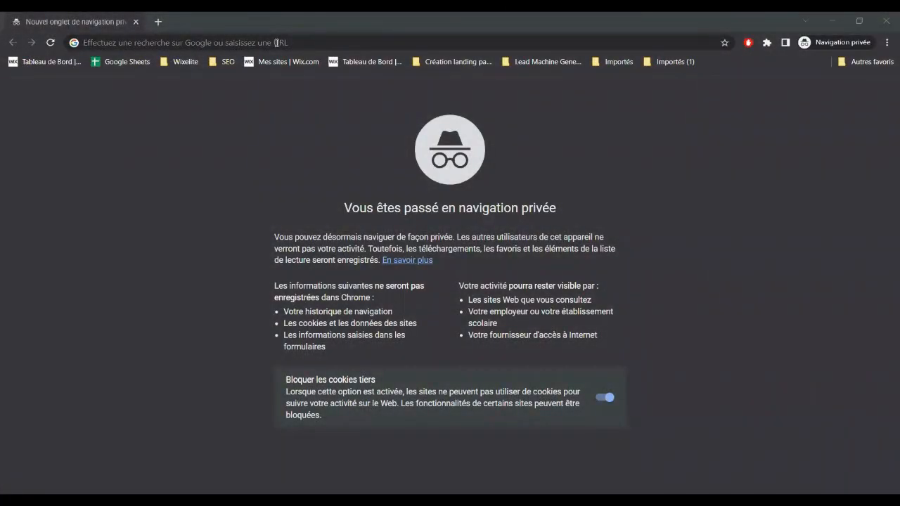
Search Google for "therapeute voiron" in a private browsing window and look through the results
{"action": "left_click", "coordinate": [277, 42]}
{"action": "type", "text": "therapeute voiron"}
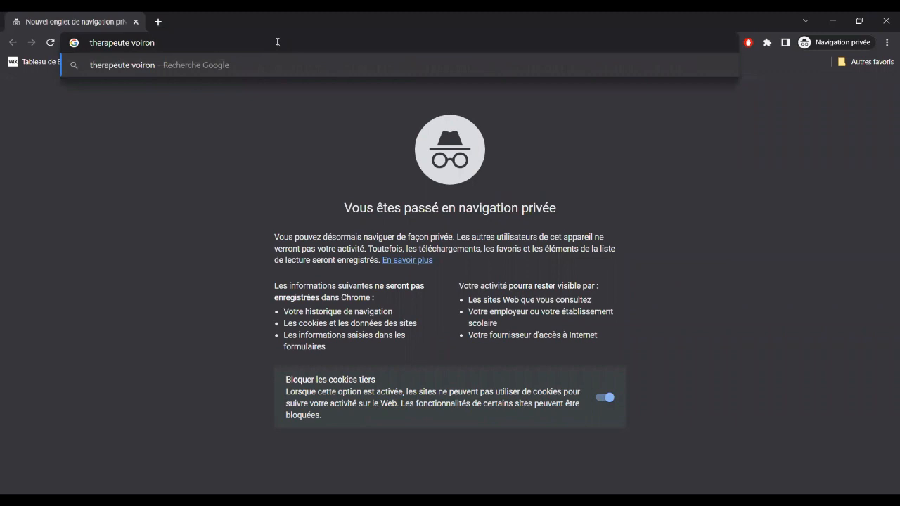
{"action": "key", "text": "Return"}
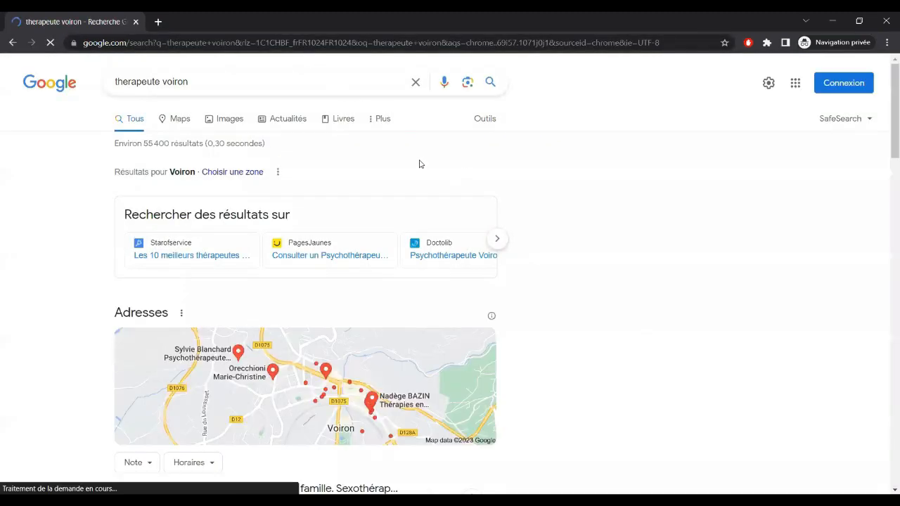
{"action": "scroll", "coordinate": [422, 164], "scroll_direction": "down", "scroll_amount": 3}
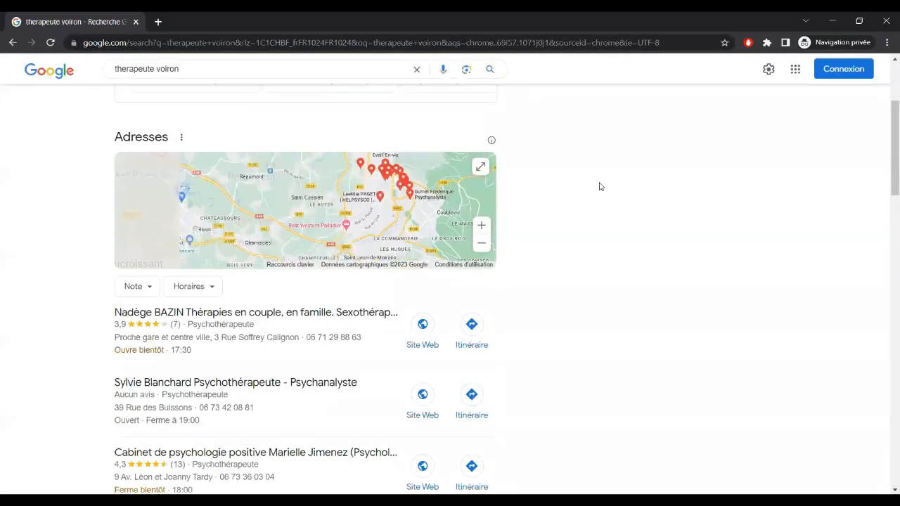
{"action": "scroll", "coordinate": [600, 187], "scroll_direction": "down", "scroll_amount": 5}
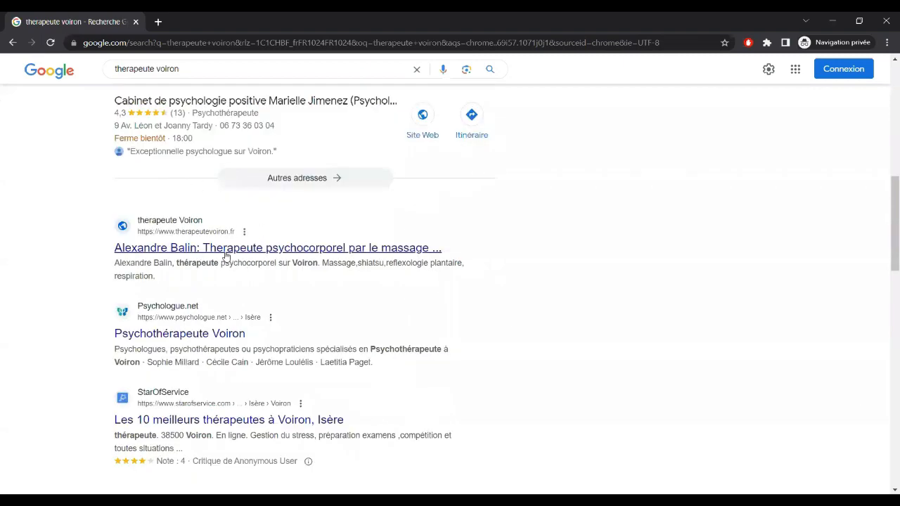
Search Google for "réparation informatique toulouse" and look through the results
{"action": "triple_click", "coordinate": [184, 70]}
{"action": "left_click", "coordinate": [137, 70]}
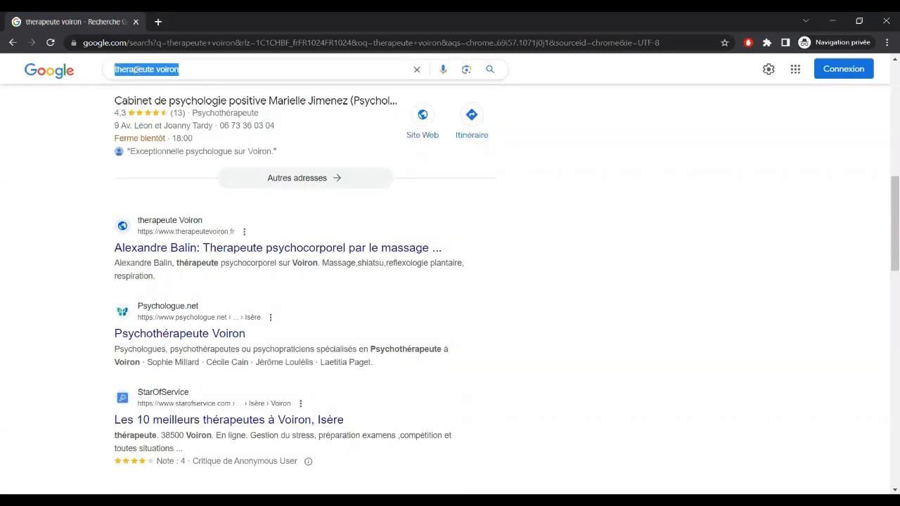
{"action": "type", "text": "réparation informatique toulouse"}
{"action": "key", "text": "Return"}
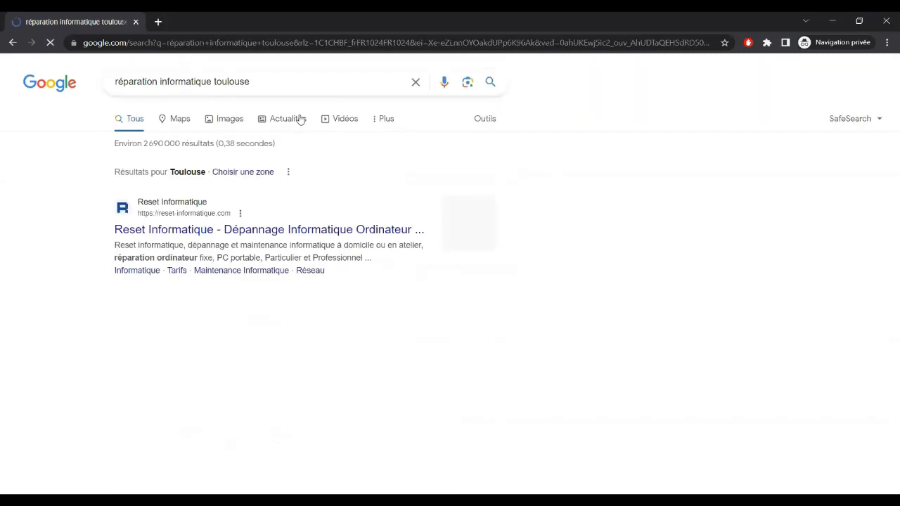
{"action": "scroll", "coordinate": [501, 154], "scroll_direction": "down", "scroll_amount": 5}
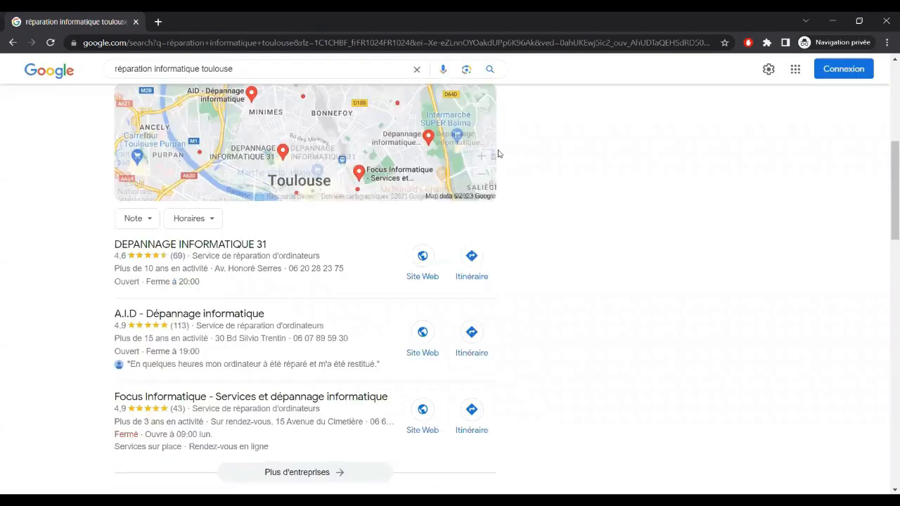
{"action": "scroll", "coordinate": [301, 227], "scroll_direction": "down", "scroll_amount": 4}
{"action": "scroll", "coordinate": [284, 239], "scroll_direction": "down", "scroll_amount": 2}
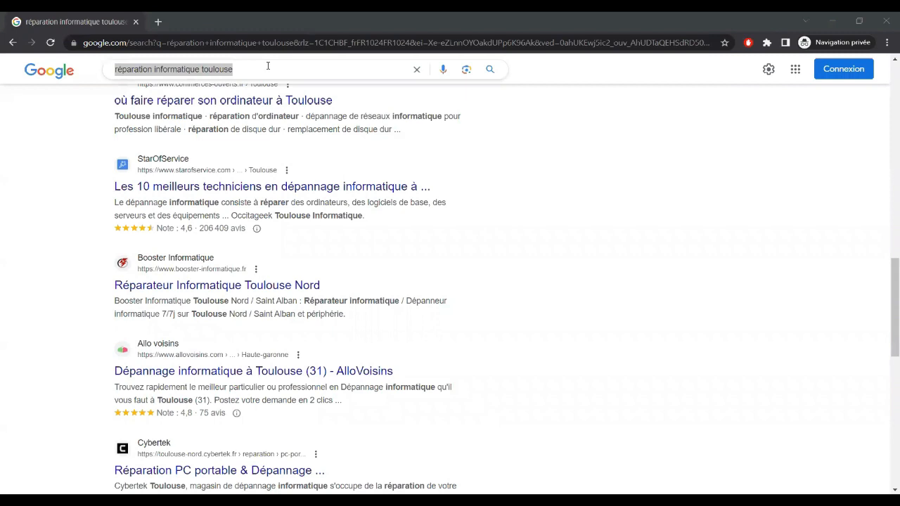
Search Google for "énergéticien bordeaux" and look through the results
{"action": "left_click", "coordinate": [246, 70]}
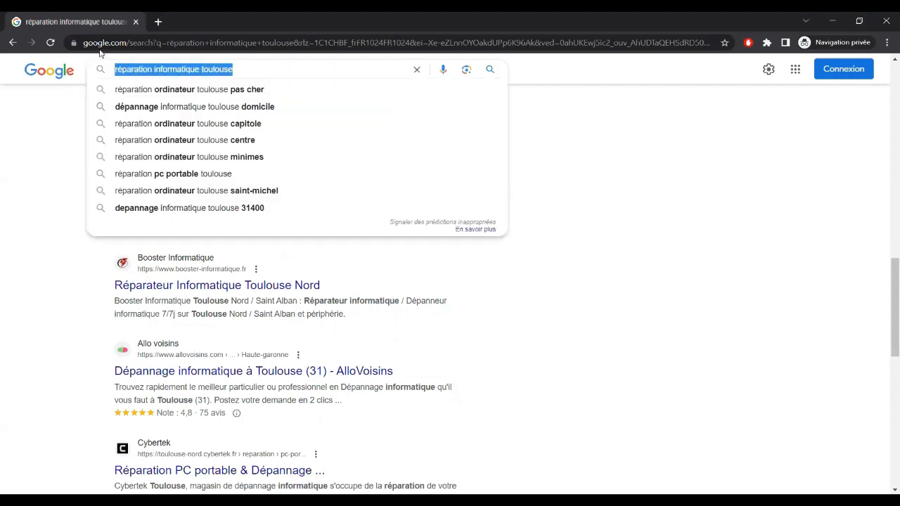
{"action": "type", "text": "énergéticien bordeaux"}
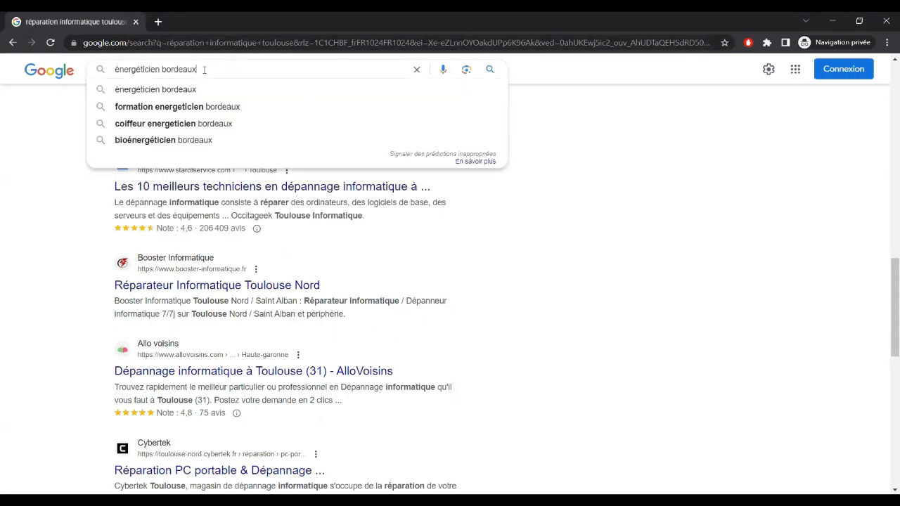
{"action": "key", "text": "Return"}
{"action": "scroll", "coordinate": [467, 157], "scroll_direction": "down", "scroll_amount": 3}
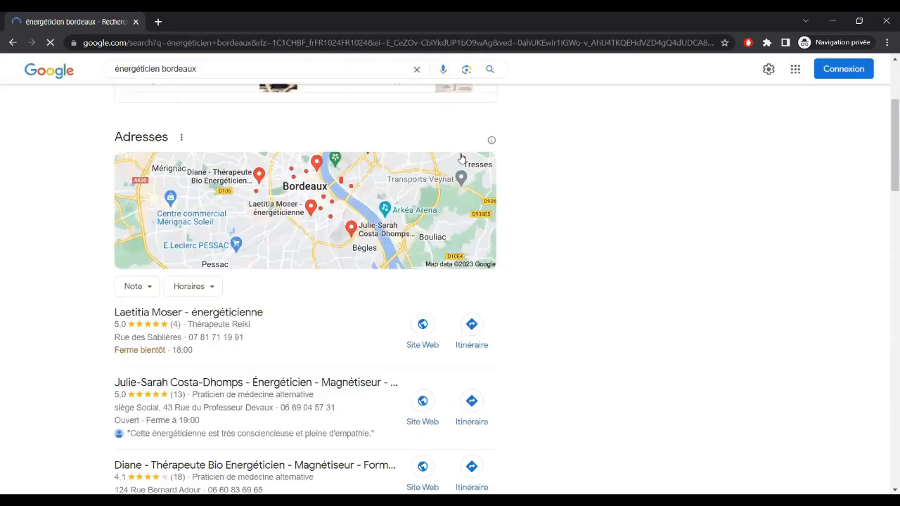
{"action": "scroll", "coordinate": [461, 158], "scroll_direction": "down", "scroll_amount": 6}
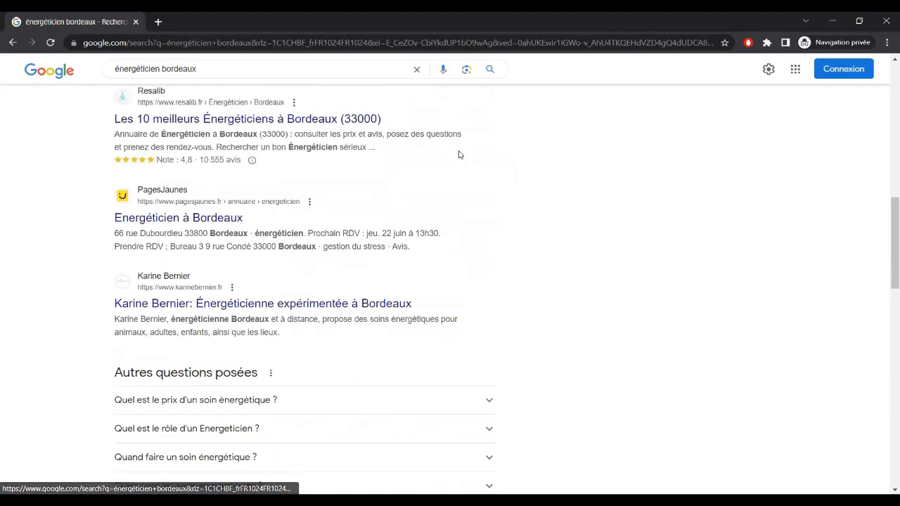
Search Google for "photographe naissance lyon" and look through the results
{"action": "scroll", "coordinate": [459, 154], "scroll_direction": "down", "scroll_amount": 3}
{"action": "left_click", "coordinate": [247, 73]}
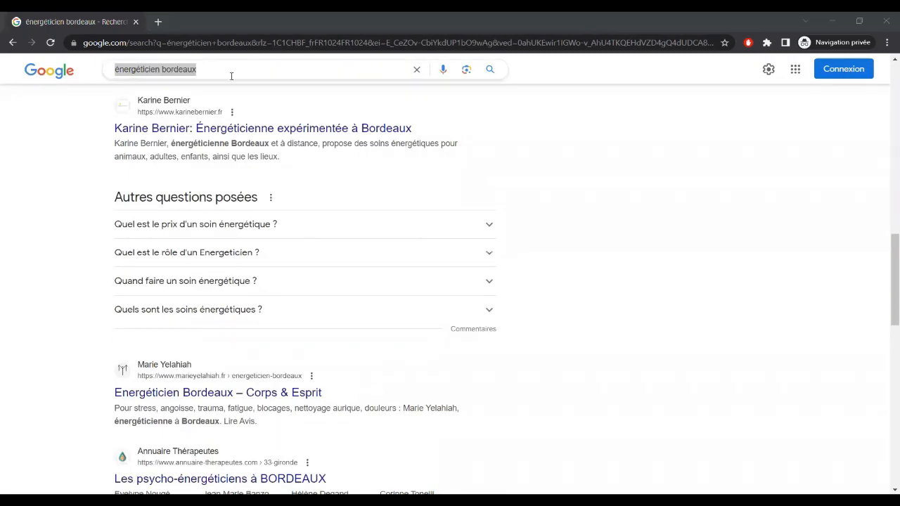
{"action": "left_click_drag", "start_coordinate": [228, 72], "coordinate": [100, 69]}
{"action": "type", "text": "photographe naissance lyon"}
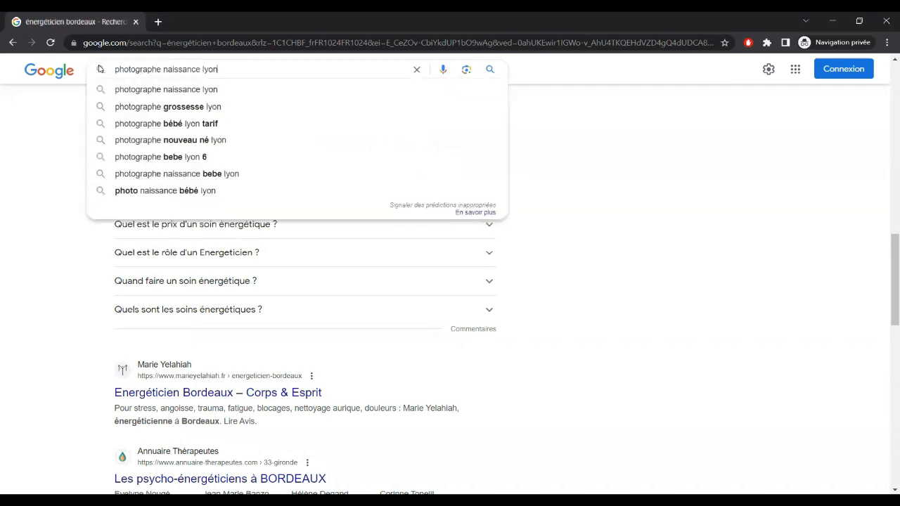
{"action": "key", "text": "Return"}
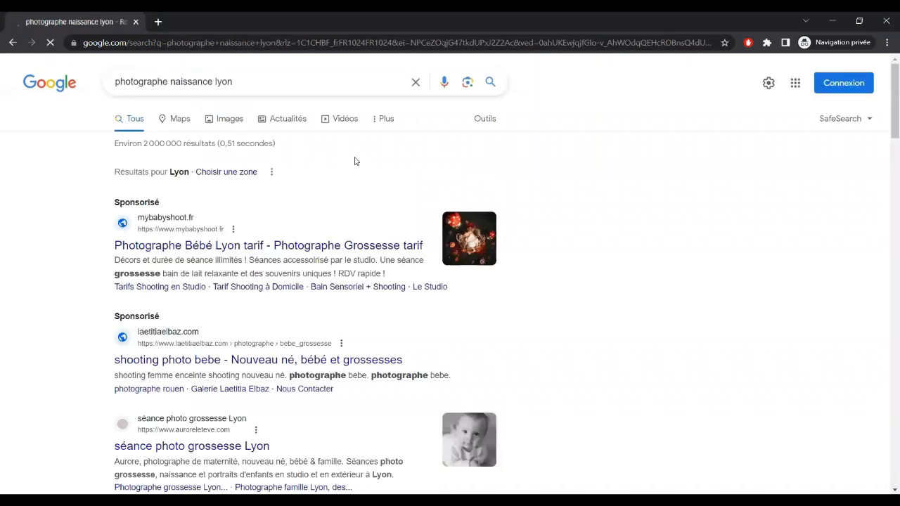
{"action": "scroll", "coordinate": [356, 162], "scroll_direction": "down", "scroll_amount": 1}
{"action": "scroll", "coordinate": [356, 162], "scroll_direction": "down", "scroll_amount": 2}
{"action": "scroll", "coordinate": [355, 158], "scroll_direction": "down", "scroll_amount": 2}
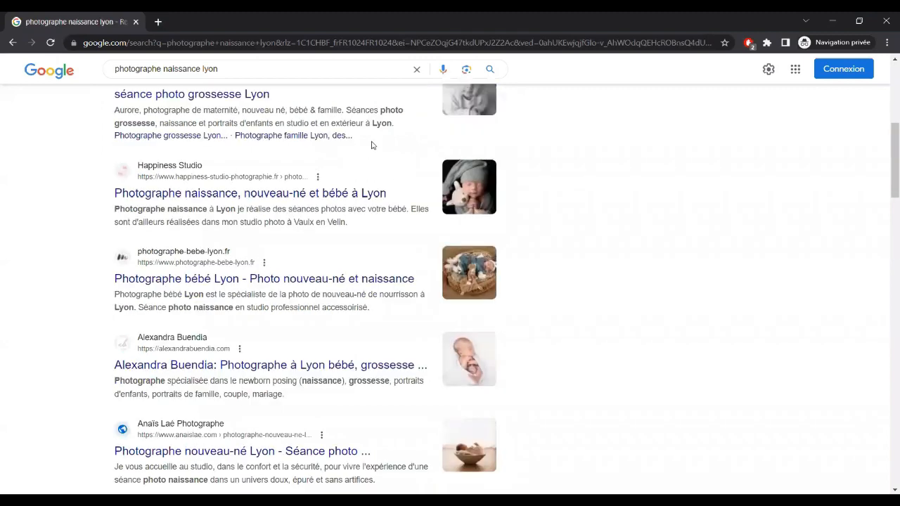
{"action": "scroll", "coordinate": [371, 145], "scroll_direction": "down", "scroll_amount": 3}
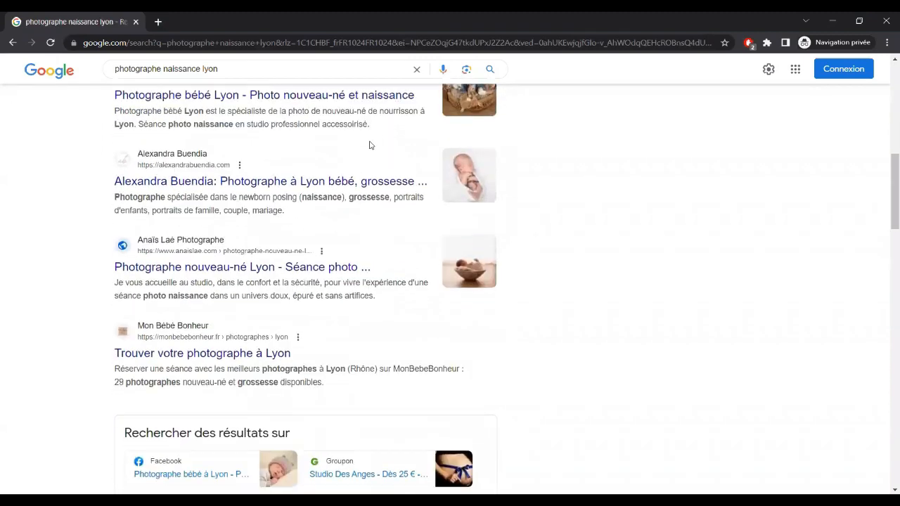
Search Google for "maitre d'oeuvre toulouse" and look through the results
{"action": "left_click", "coordinate": [232, 70]}
{"action": "left_click", "coordinate": [232, 69]}
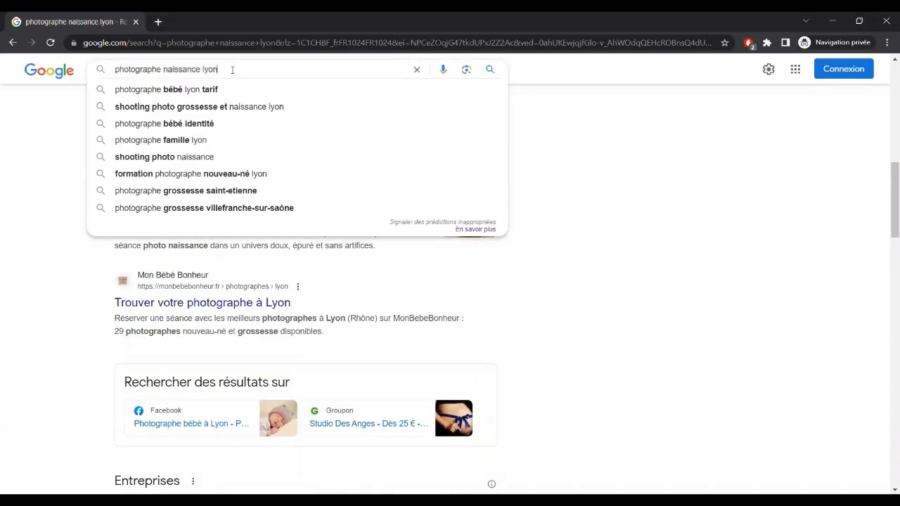
{"action": "left_click_drag", "start_coordinate": [233, 70], "coordinate": [104, 74]}
{"action": "type", "text": "maitre d'oeuvre toulouse"}
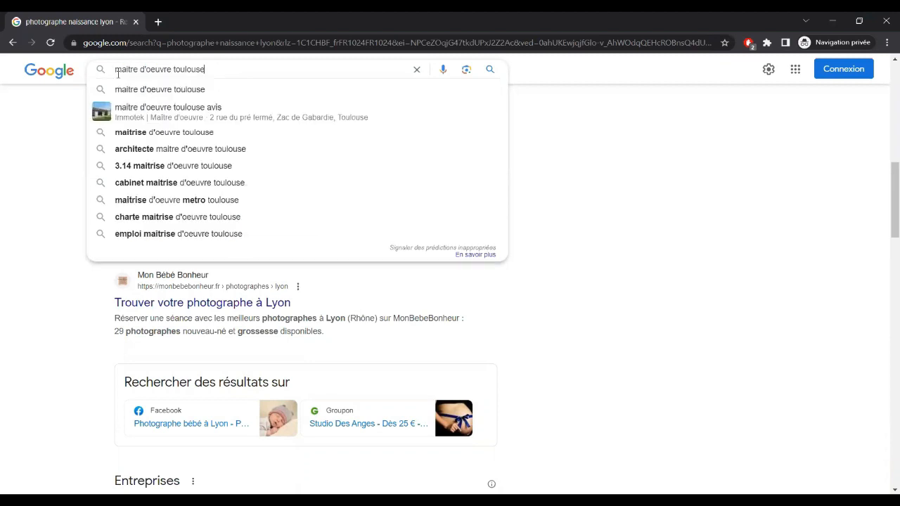
{"action": "key", "text": "Return"}
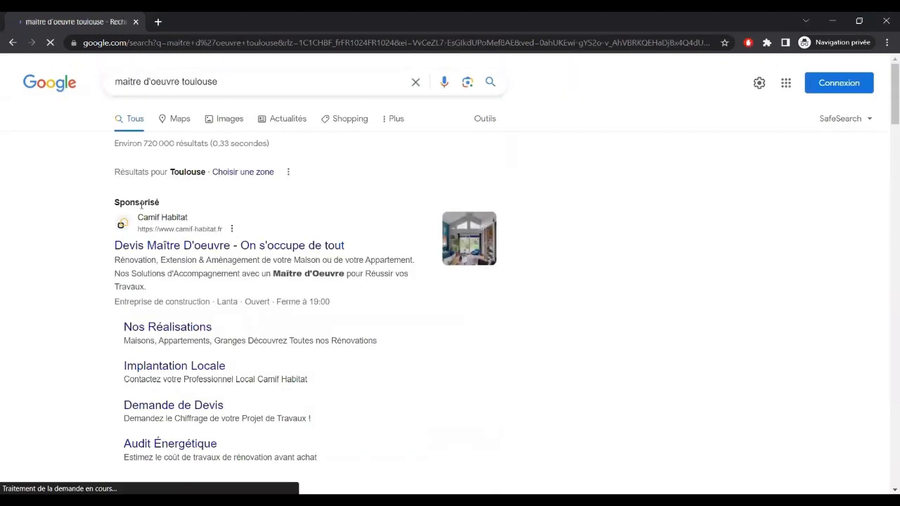
{"action": "scroll", "coordinate": [144, 209], "scroll_direction": "down", "scroll_amount": 5}
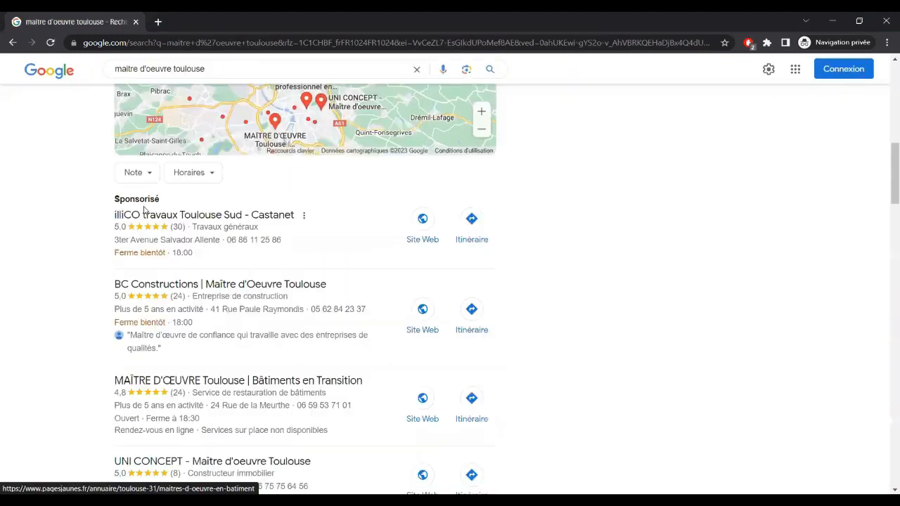
{"action": "scroll", "coordinate": [144, 210], "scroll_direction": "down", "scroll_amount": 7}
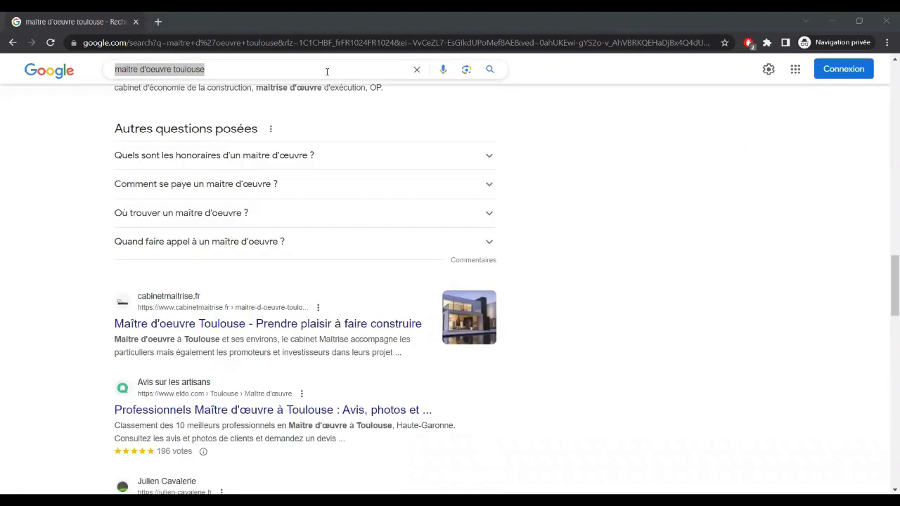
Search Google for "maquilleuse Paris" and look through the business listings and website results
{"action": "left_click", "coordinate": [225, 68]}
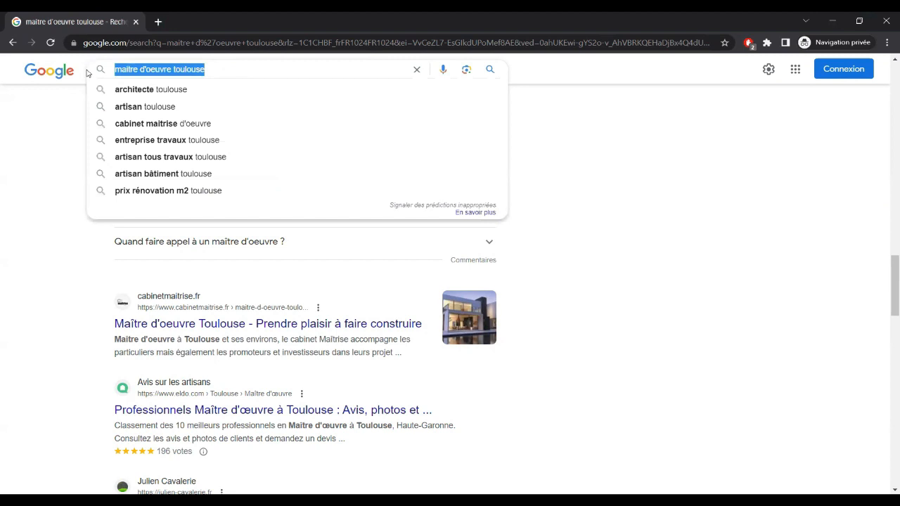
{"action": "type", "text": "maquilleuse Paris"}
{"action": "key", "text": "Return"}
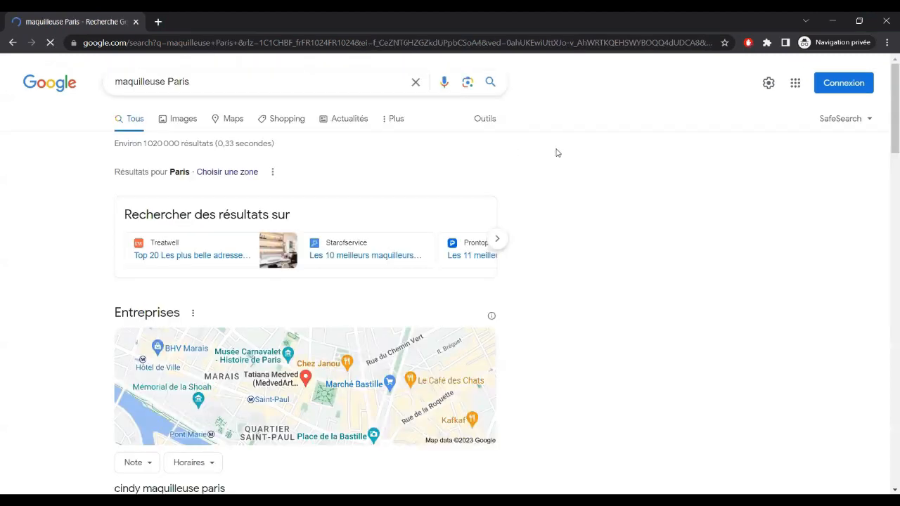
{"action": "scroll", "coordinate": [546, 156], "scroll_direction": "down", "scroll_amount": 2}
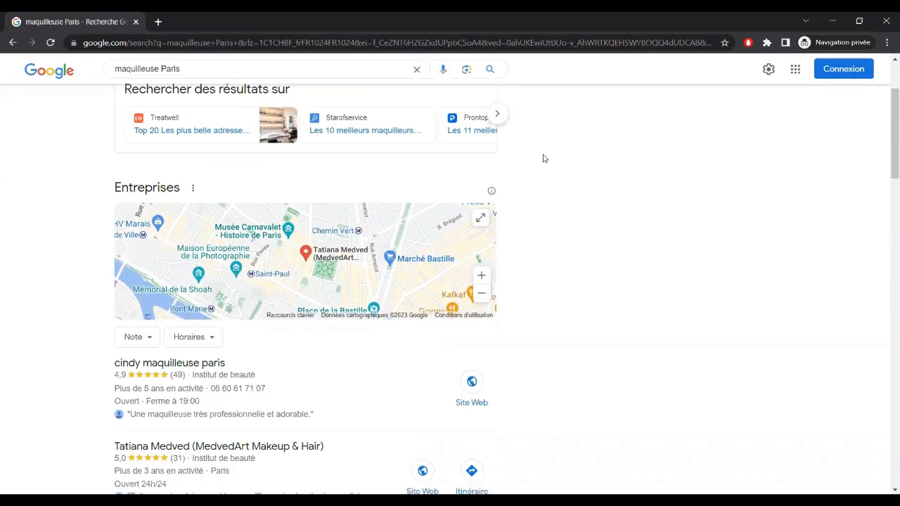
{"action": "scroll", "coordinate": [543, 158], "scroll_direction": "down", "scroll_amount": 8}
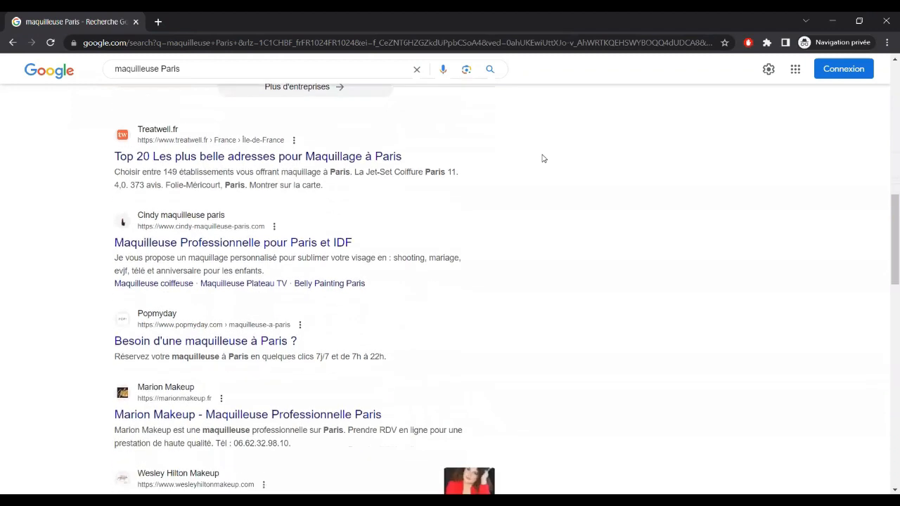
{"action": "scroll", "coordinate": [542, 158], "scroll_direction": "up", "scroll_amount": 1}
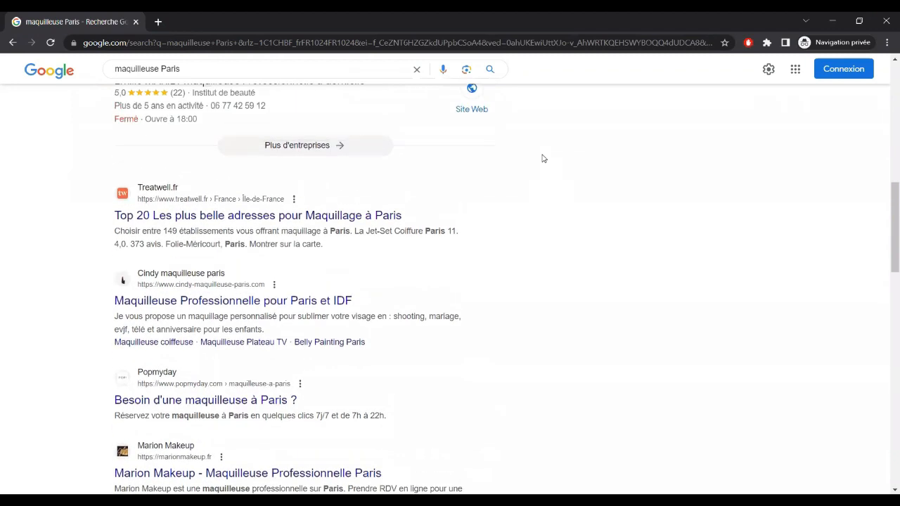
{"action": "scroll", "coordinate": [542, 159], "scroll_direction": "up", "scroll_amount": 1}
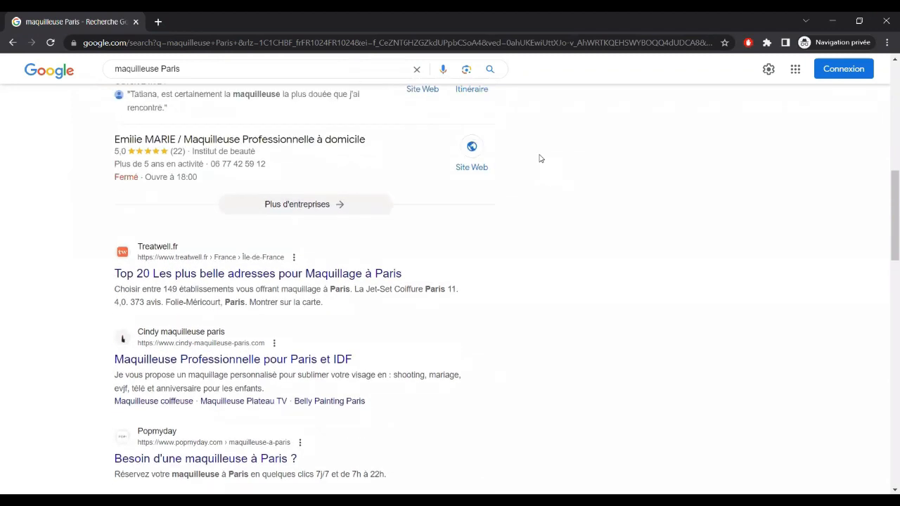
{"action": "scroll", "coordinate": [540, 160], "scroll_direction": "up", "scroll_amount": 4}
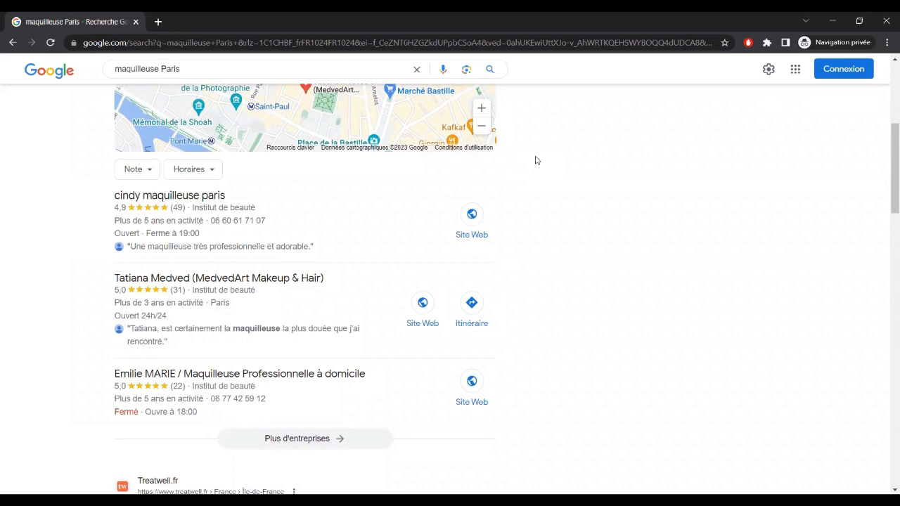
{"action": "scroll", "coordinate": [535, 161], "scroll_direction": "up", "scroll_amount": 4}
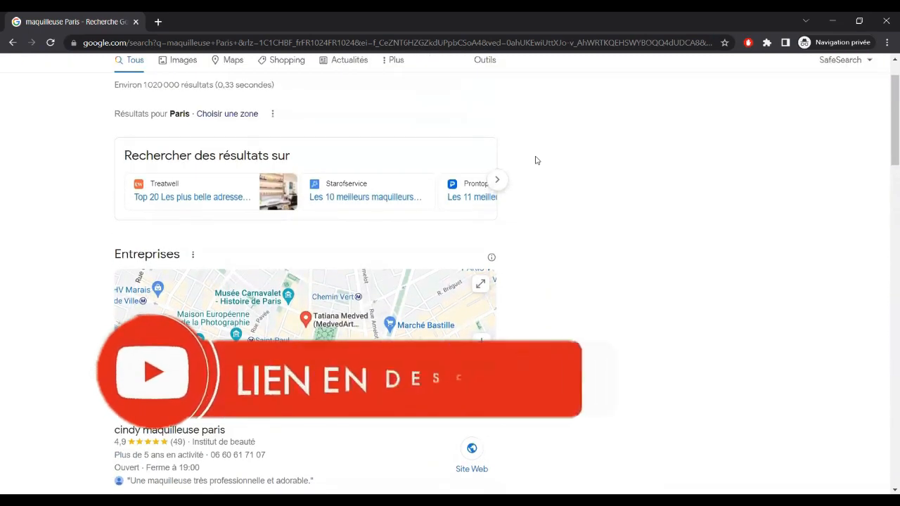